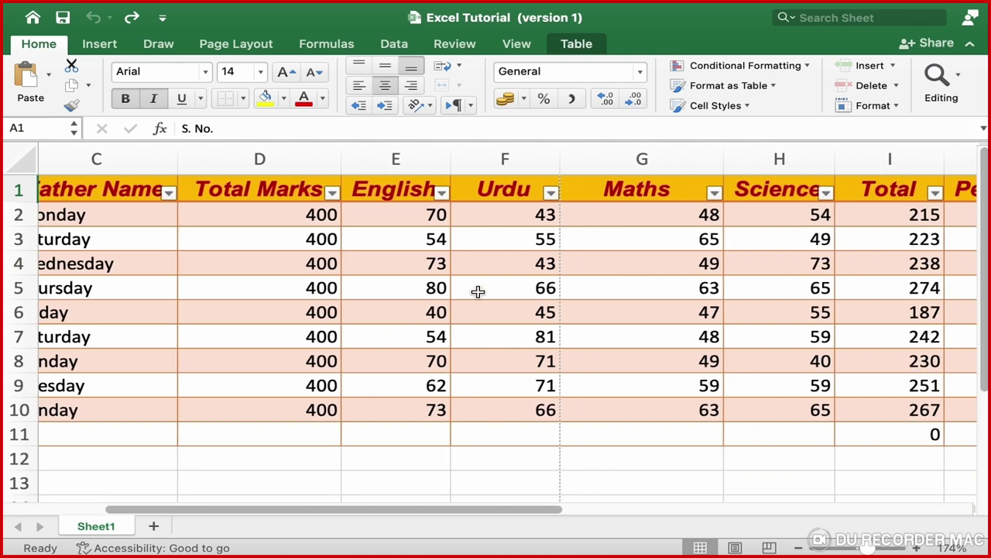
# Step: Scroll to the Fee column N and inspect fee values such as 50.75 and 2000000.674
pyautogui.hscroll(4, 478, 291)
pyautogui.hscroll(4, 478, 292)
pyautogui.hscroll(2, 478, 291)
pyautogui.hscroll(1, 477, 291)
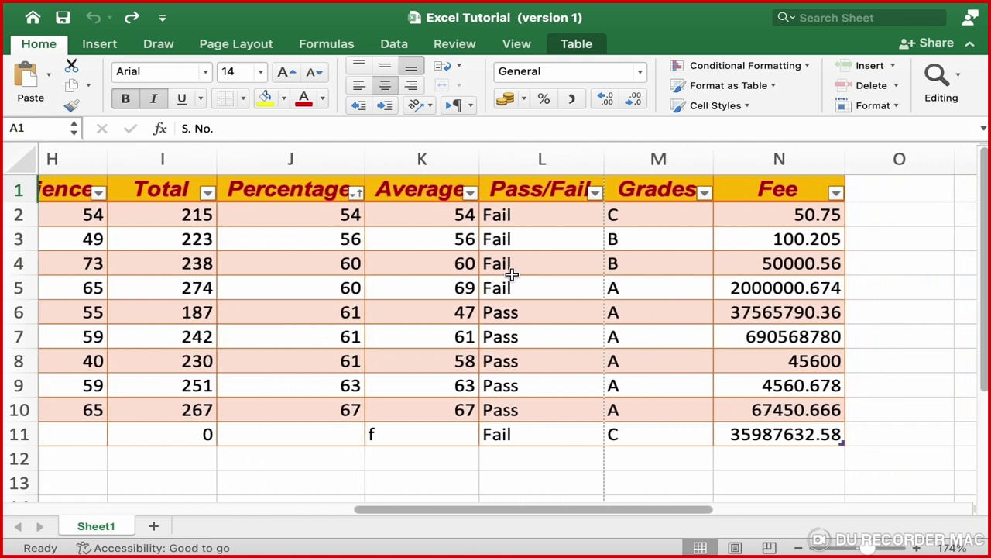
pyautogui.click(781, 158)
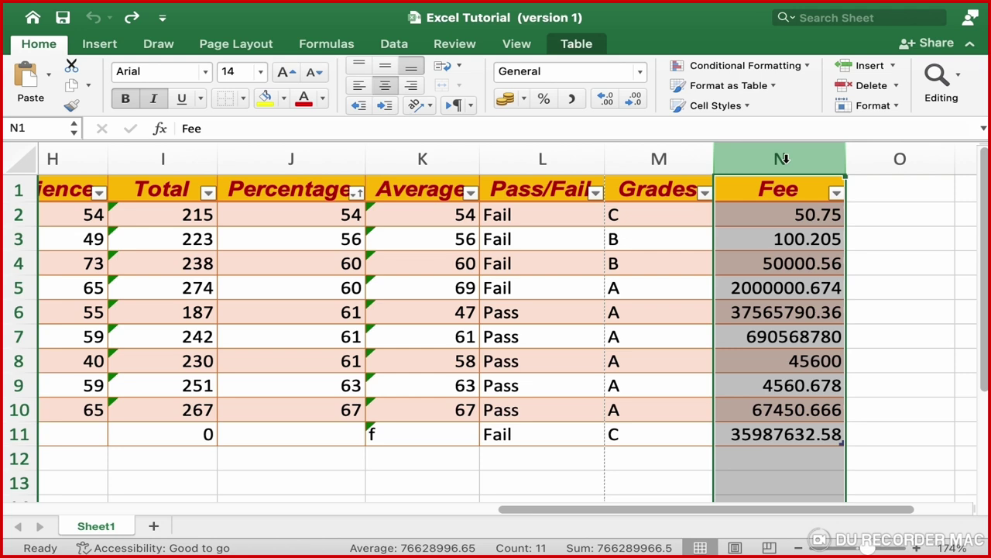
pyautogui.click(813, 221)
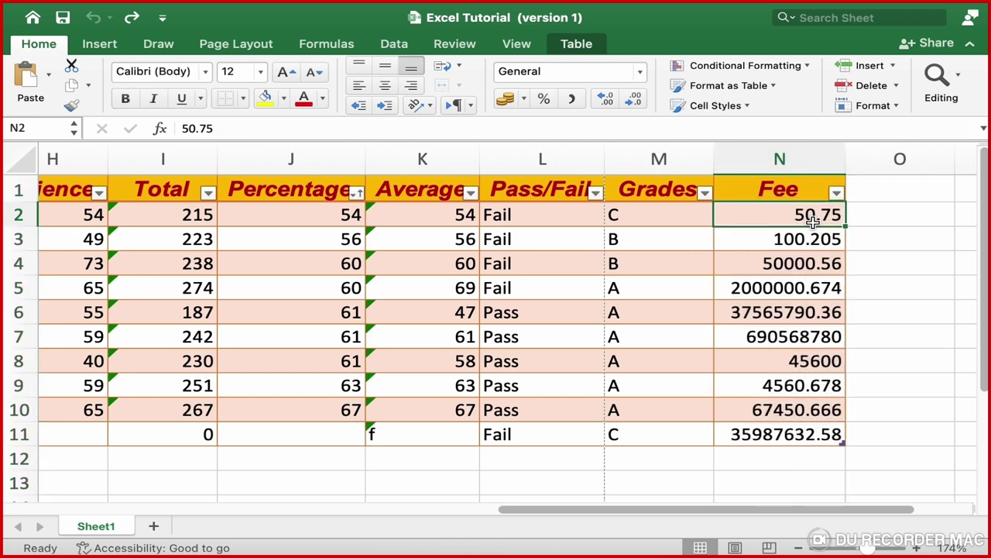
pyautogui.click(817, 286)
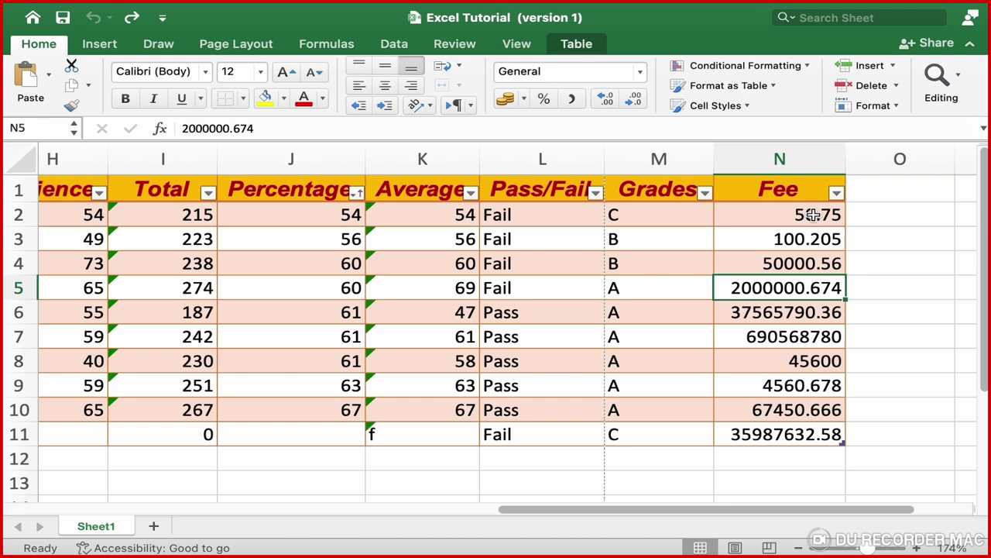
pyautogui.click(813, 215)
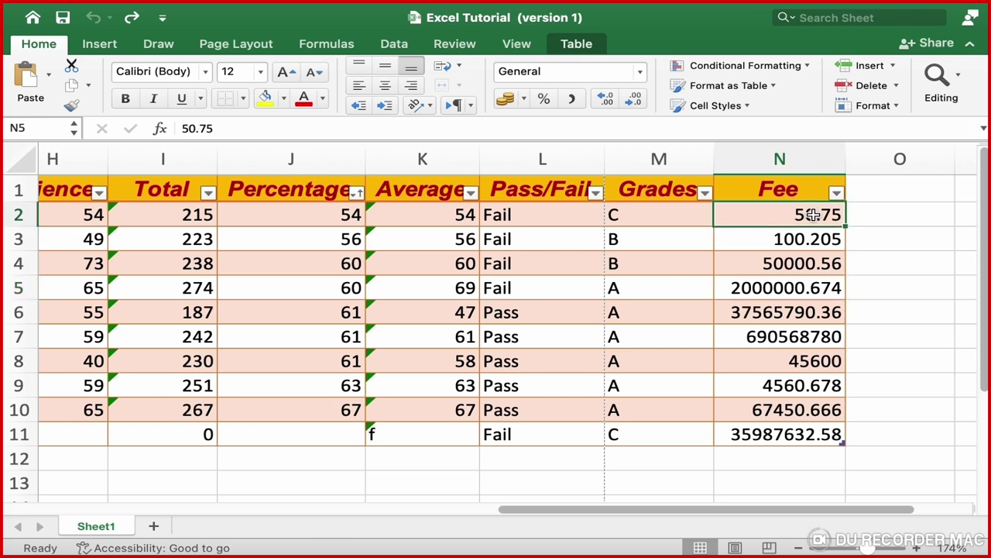
# Step: Remove both decimal places from fees N2:N11 so they show as whole numbers like 51
pyautogui.moveTo(814, 216); pyautogui.dragTo(802, 434)
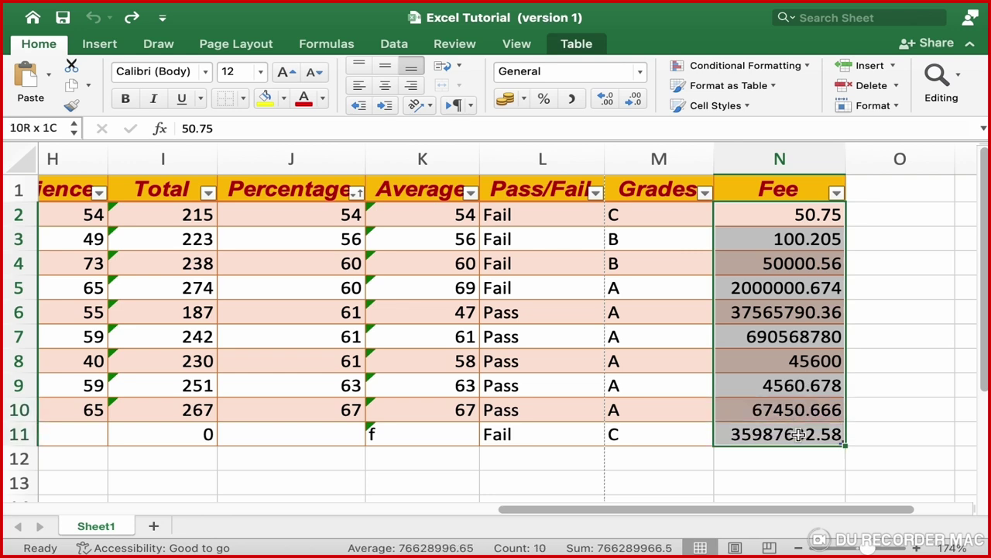
pyautogui.click(635, 102)
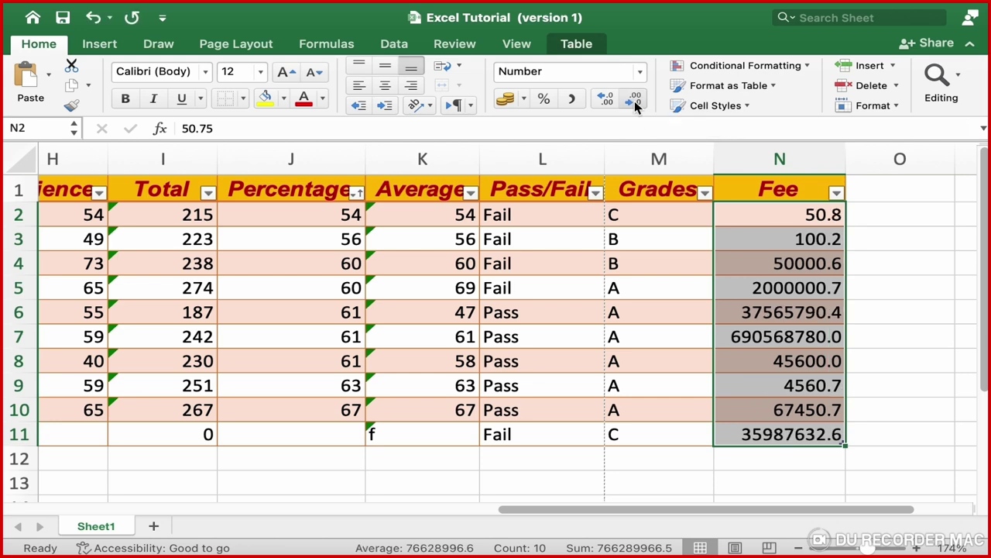
pyautogui.click(635, 102)
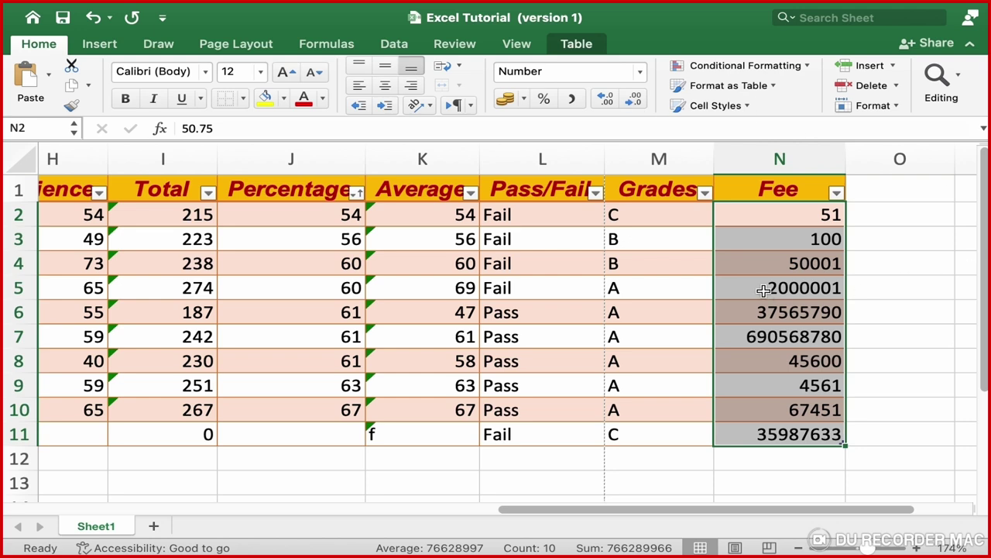
# Step: Format the selected fees as Number with 3 decimal places and a 1000 separator
pyautogui.rightClick(763, 290)
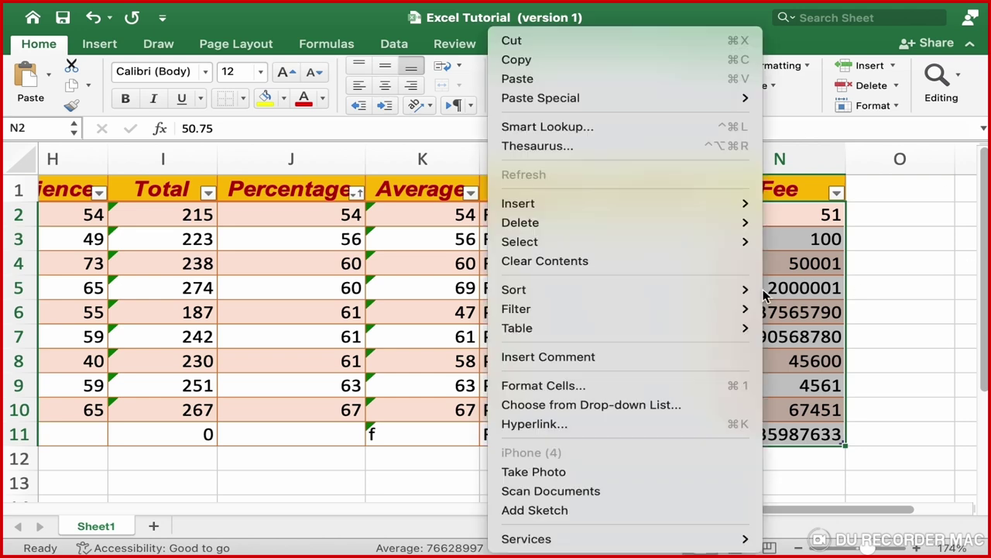
pyautogui.click(620, 386)
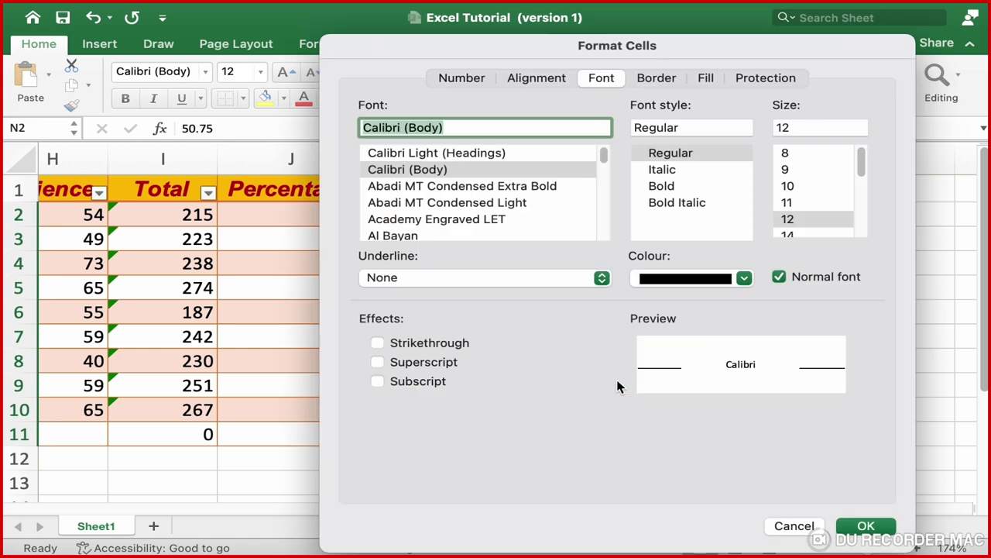
pyautogui.click(460, 79)
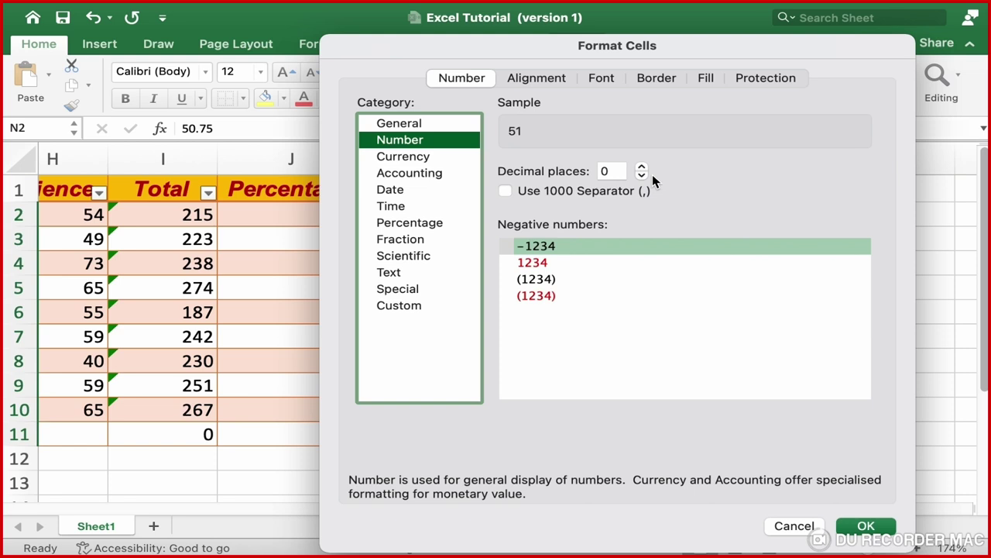
pyautogui.click(641, 167)
pyautogui.click(642, 167)
pyautogui.click(641, 167)
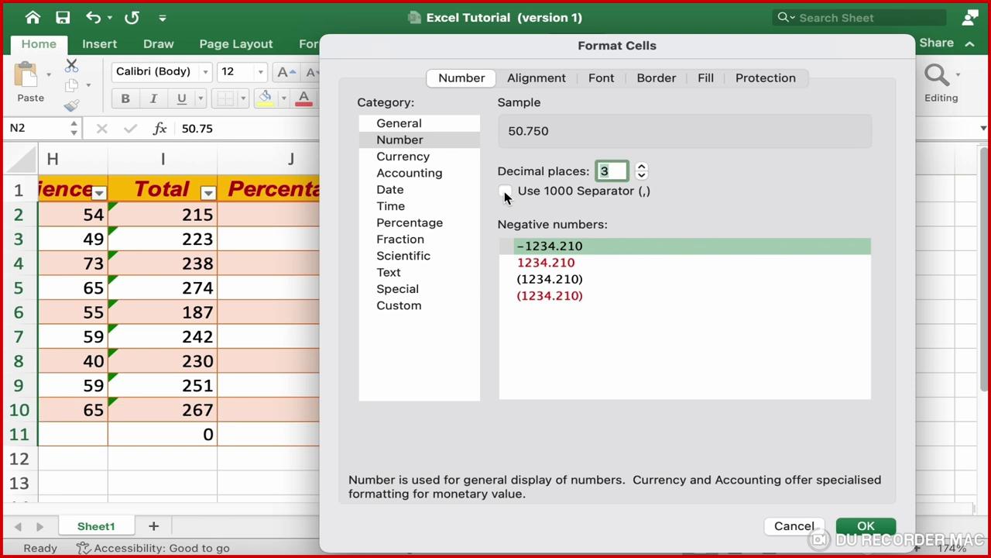
pyautogui.click(508, 192)
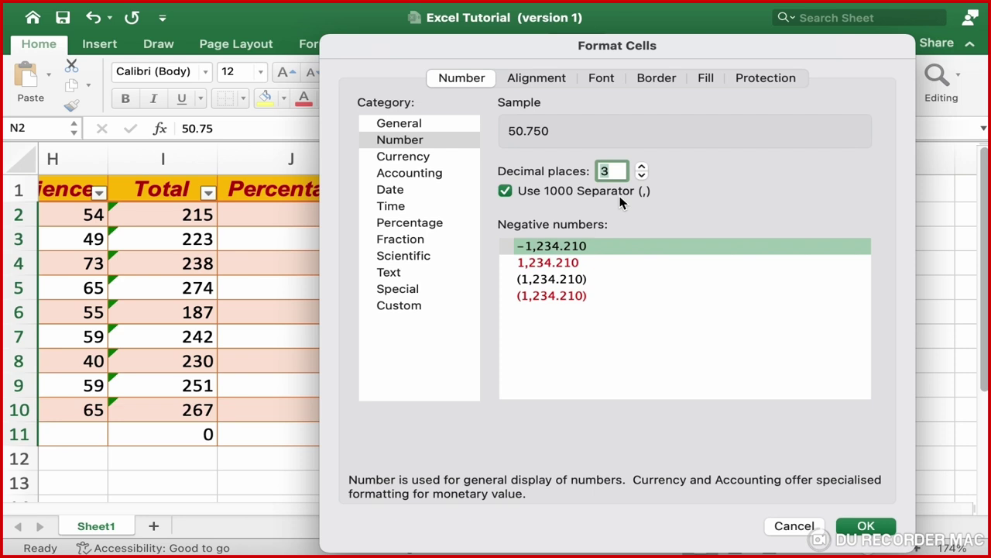
pyautogui.click(863, 530)
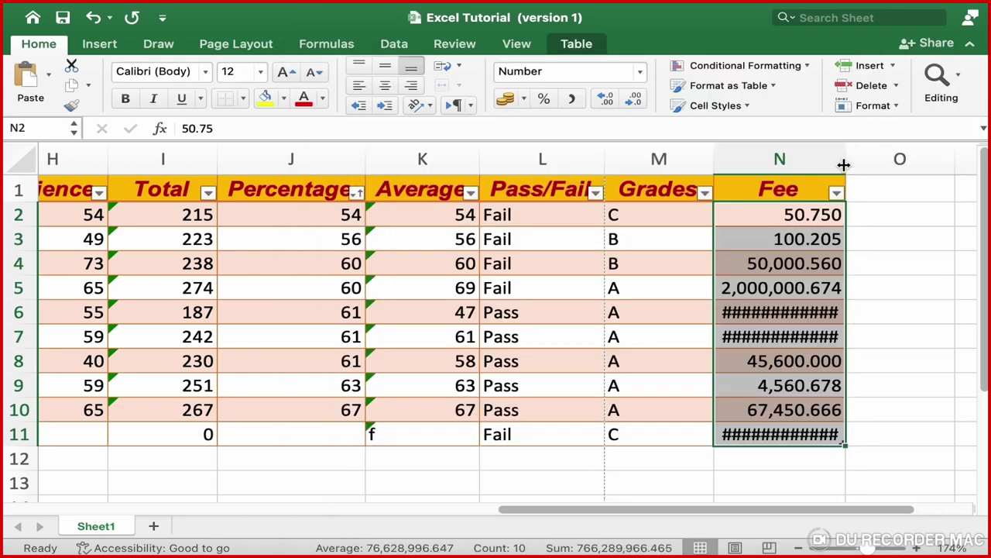
# Step: Widen column N so amounts like 690,568,780.000 show in full, then check cells N2–N8
pyautogui.moveTo(844, 165); pyautogui.dragTo(873, 167)
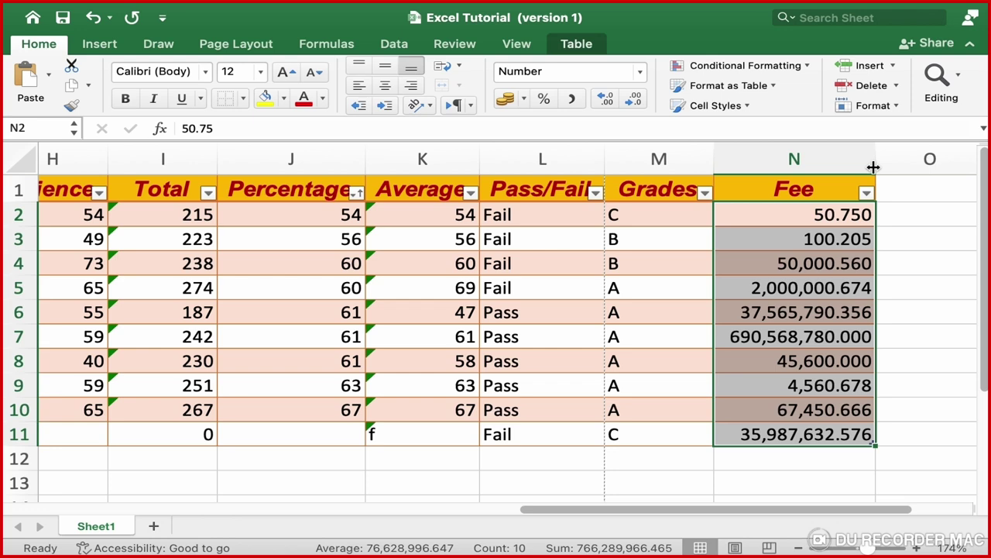
pyautogui.click(826, 220)
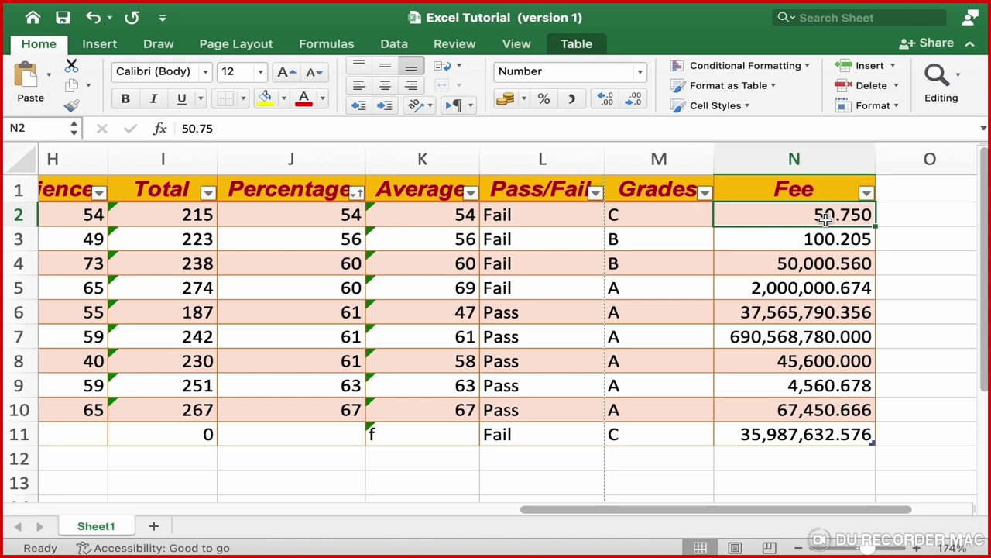
pyautogui.click(837, 240)
pyautogui.click(846, 361)
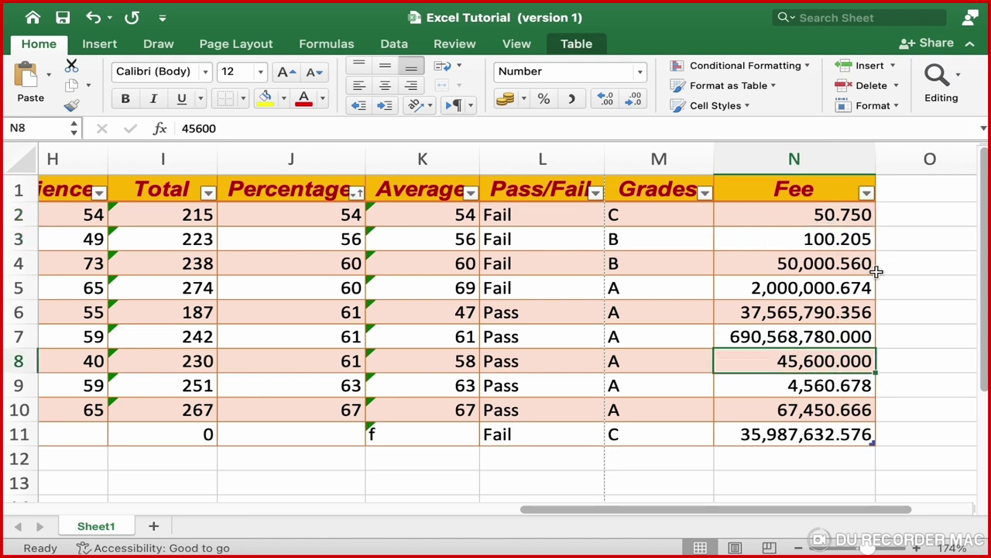
pyautogui.click(816, 267)
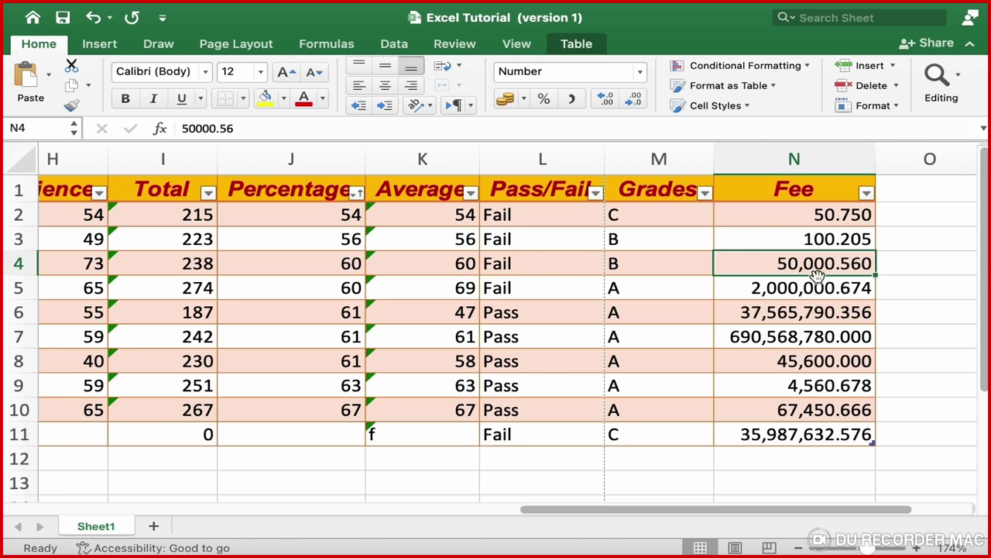
pyautogui.click(817, 289)
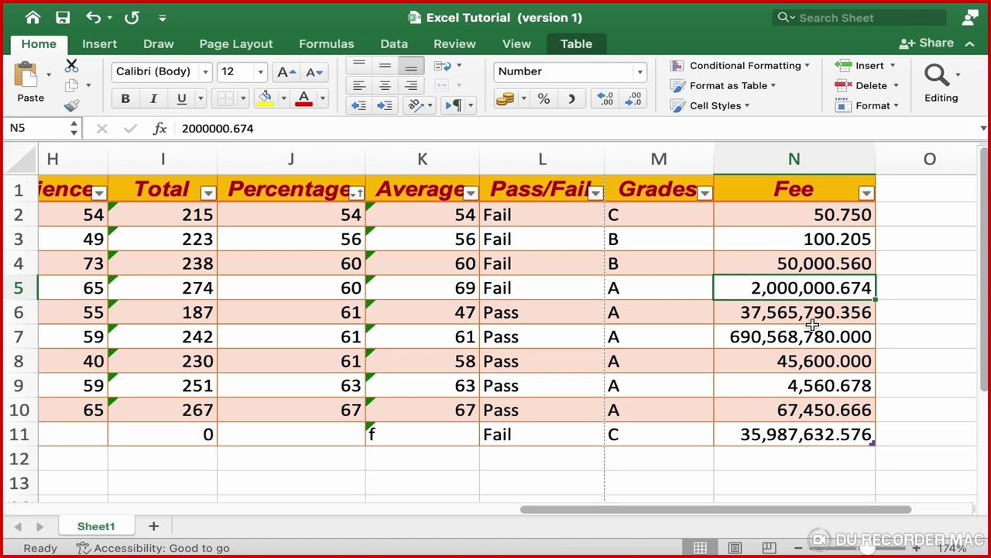
pyautogui.click(819, 311)
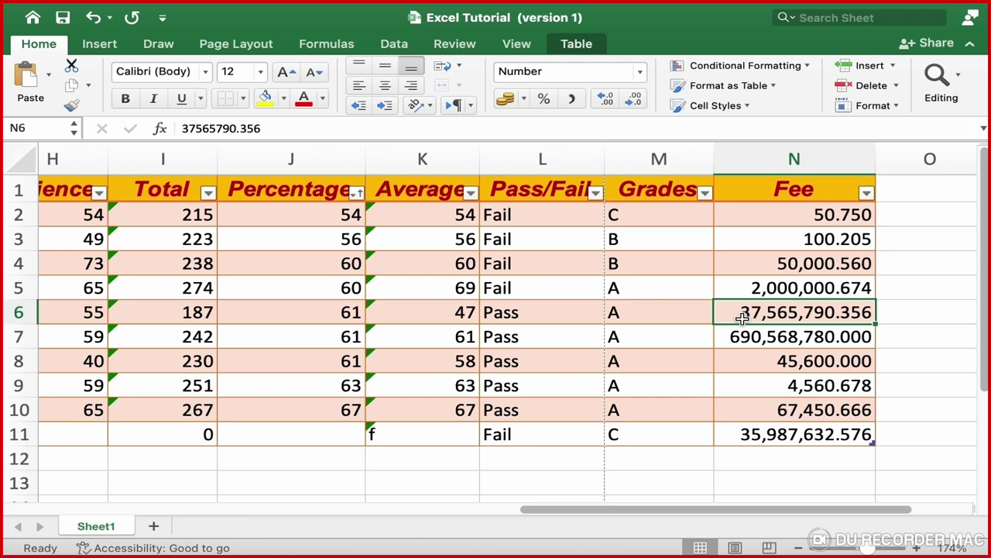
pyautogui.click(751, 337)
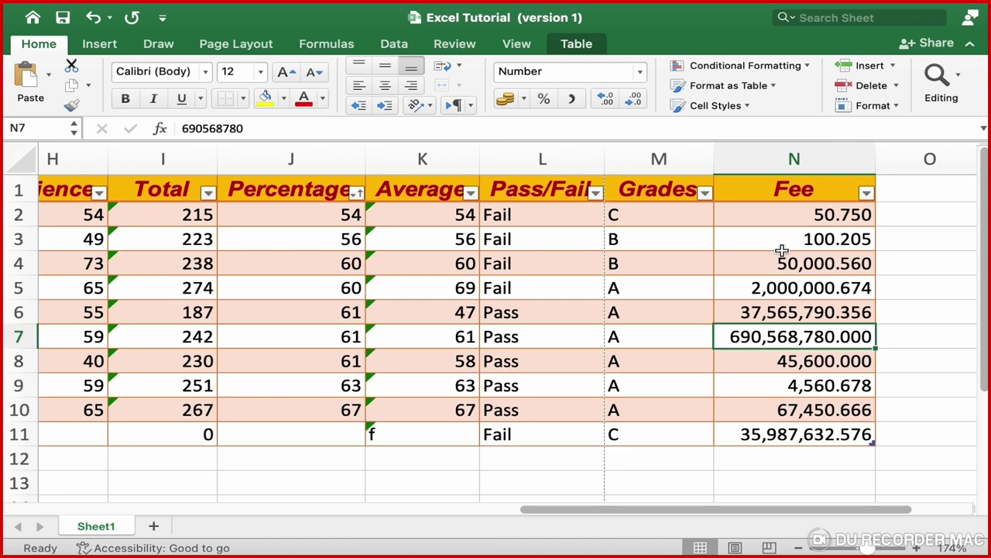
# Step: Apply Currency format with the Rs symbol and 2 decimal places to fees N2:N10
pyautogui.moveTo(803, 218); pyautogui.dragTo(800, 427)
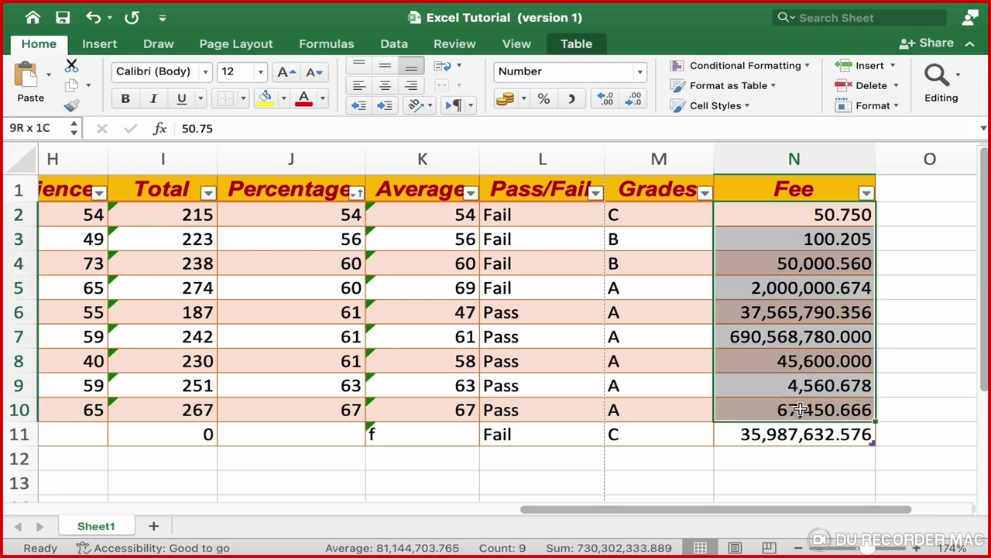
pyautogui.rightClick(802, 432)
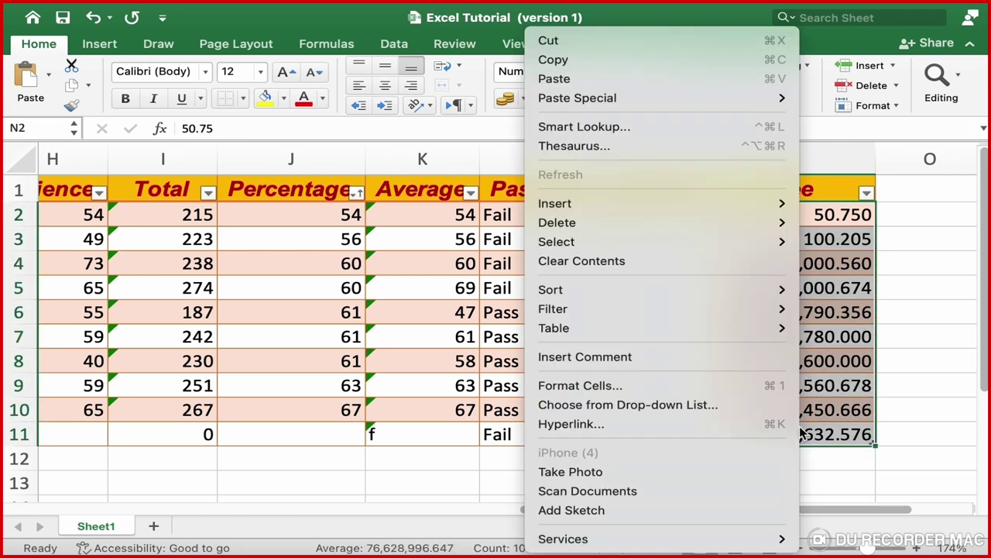
pyautogui.click(624, 388)
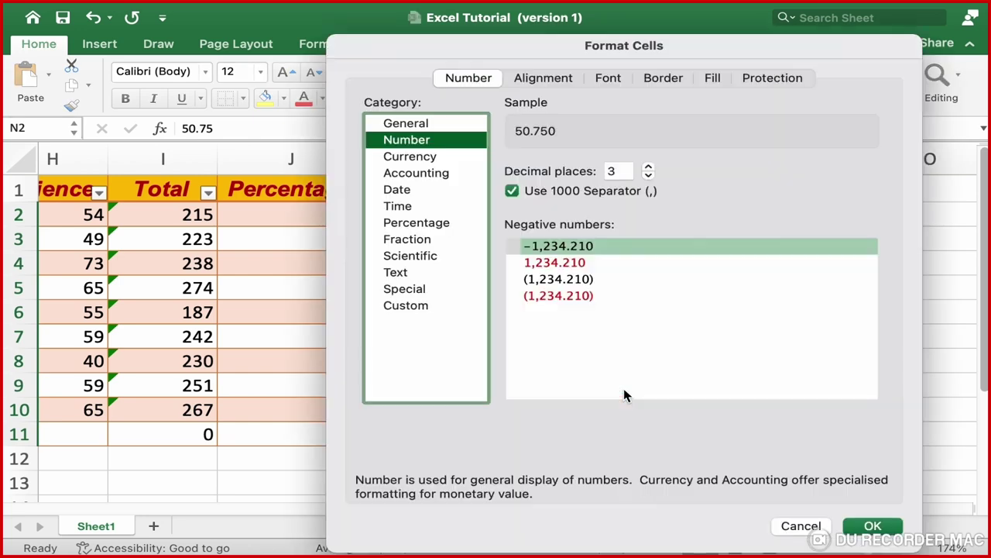
pyautogui.click(423, 161)
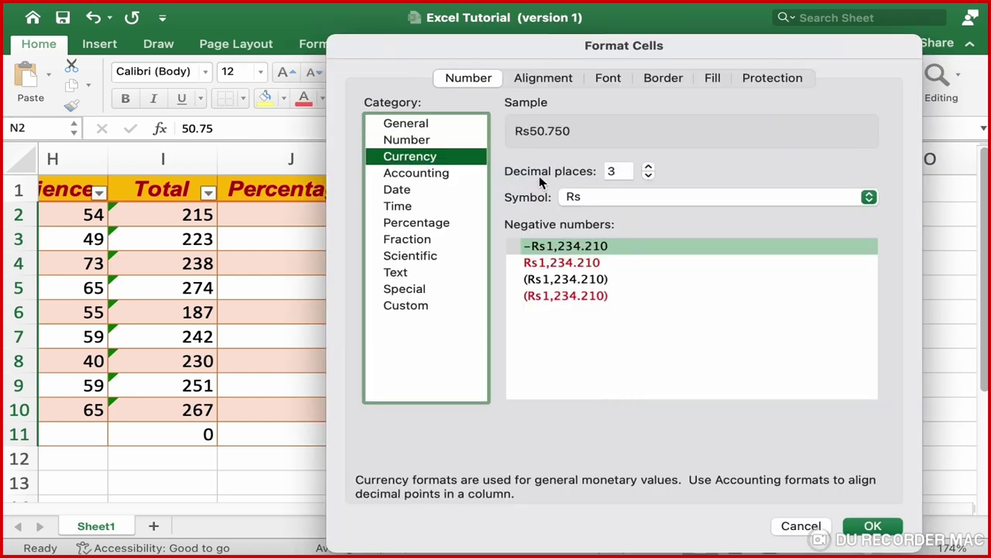
pyautogui.click(648, 176)
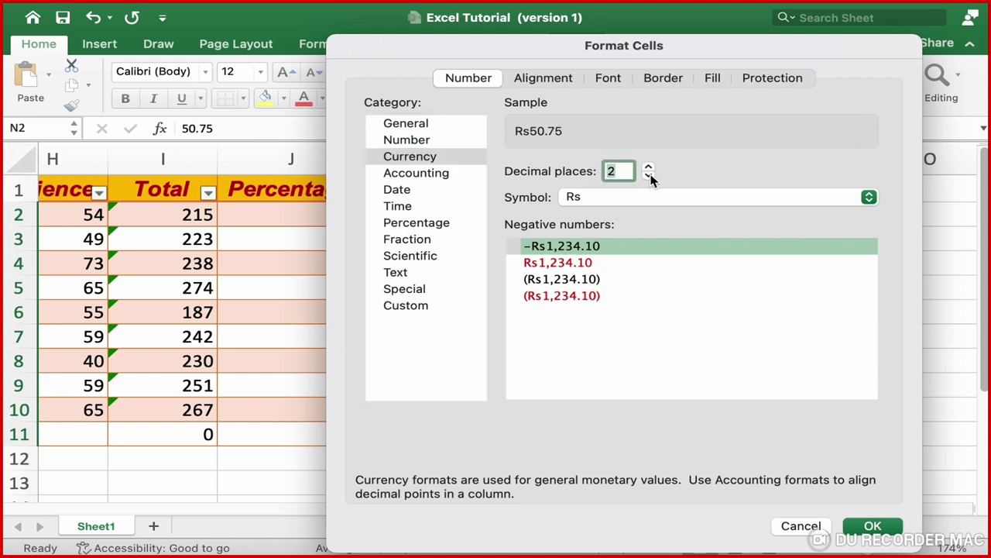
pyautogui.click(615, 198)
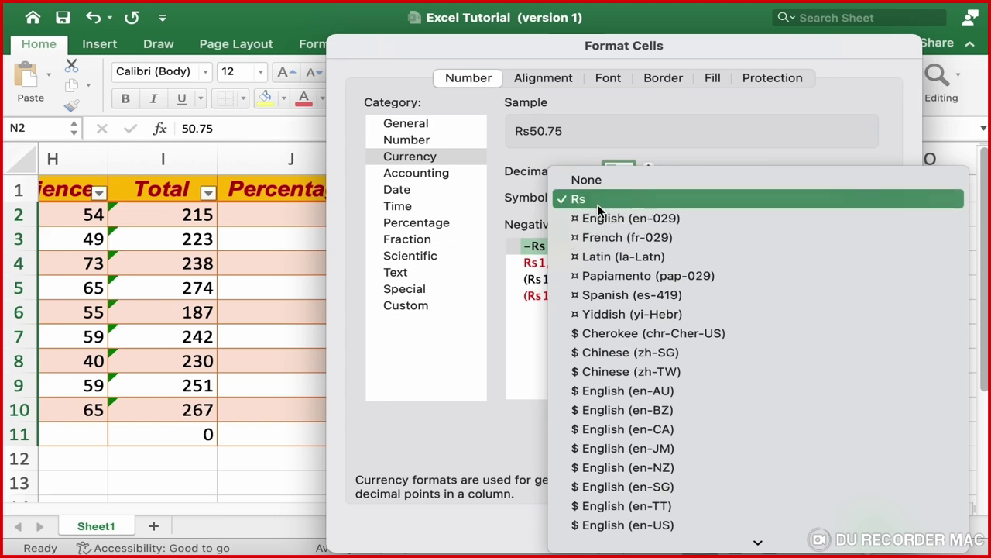
pyautogui.click(598, 202)
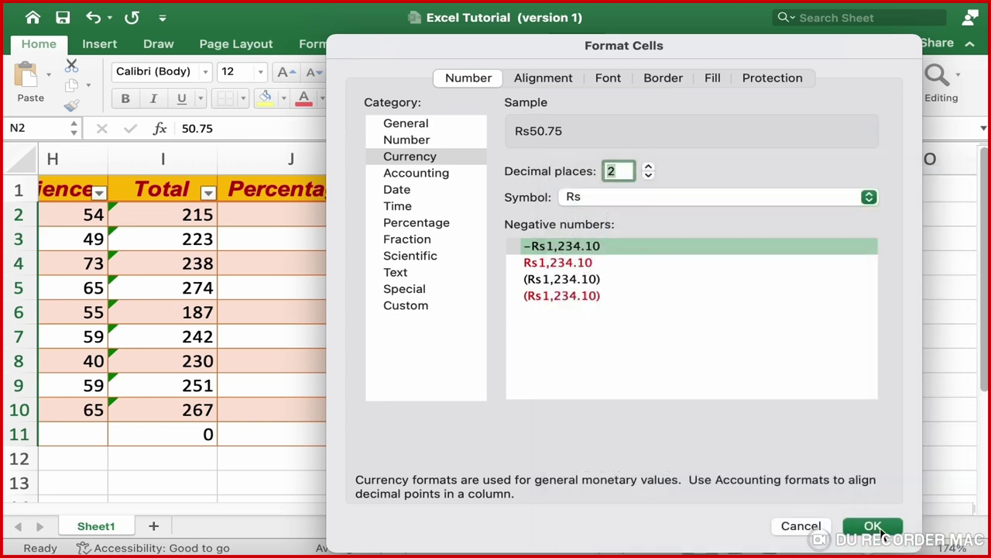
pyautogui.click(873, 526)
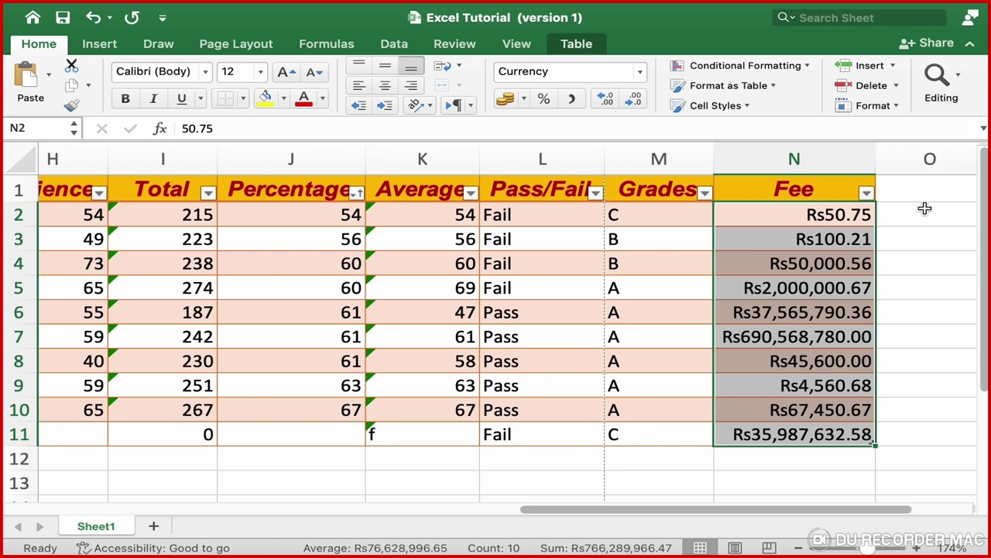
# Step: Enter the header 'Date' in O1 and select the empty cells O2:O11 below it
pyautogui.click(942, 190)
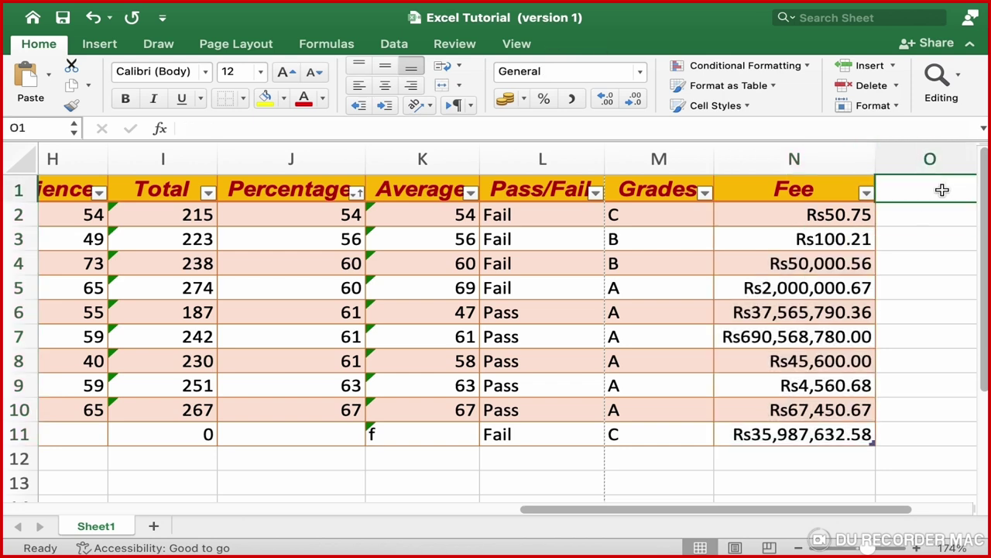
pyautogui.write('Date')
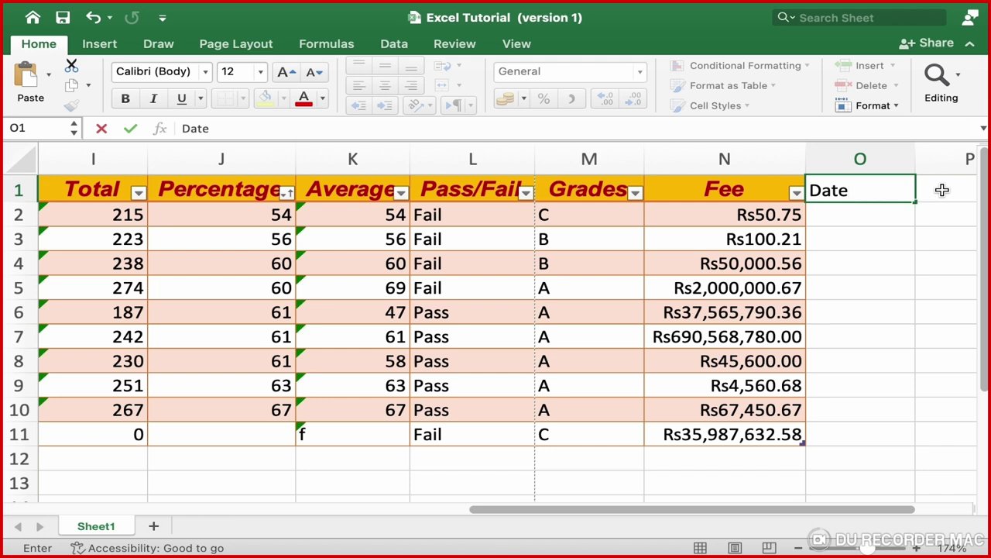
pyautogui.press('Return')
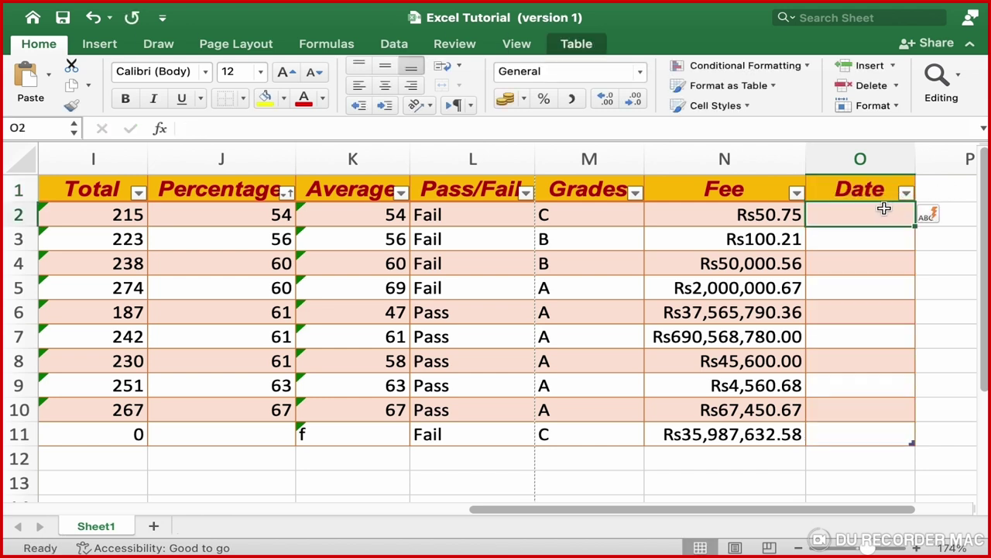
pyautogui.moveTo(882, 210); pyautogui.dragTo(885, 430)
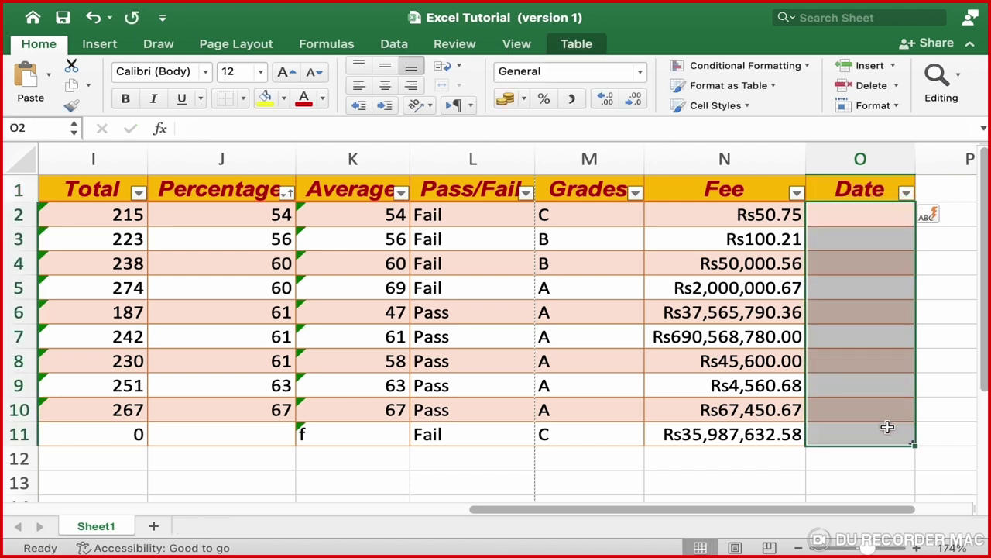
# Step: Format O2:O11 with the long date style 'Wednesday, March 14, 2012'
pyautogui.rightClick(849, 385)
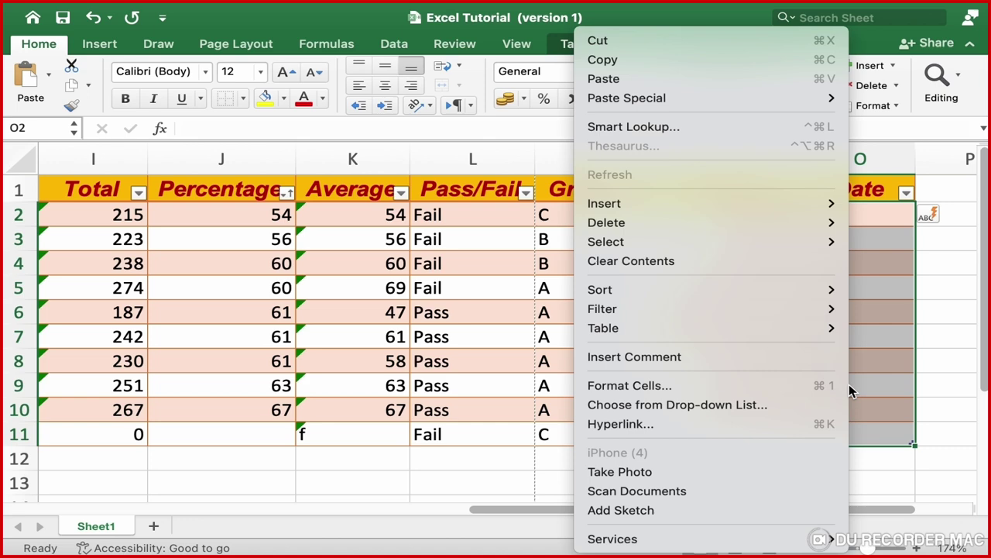
pyautogui.click(676, 385)
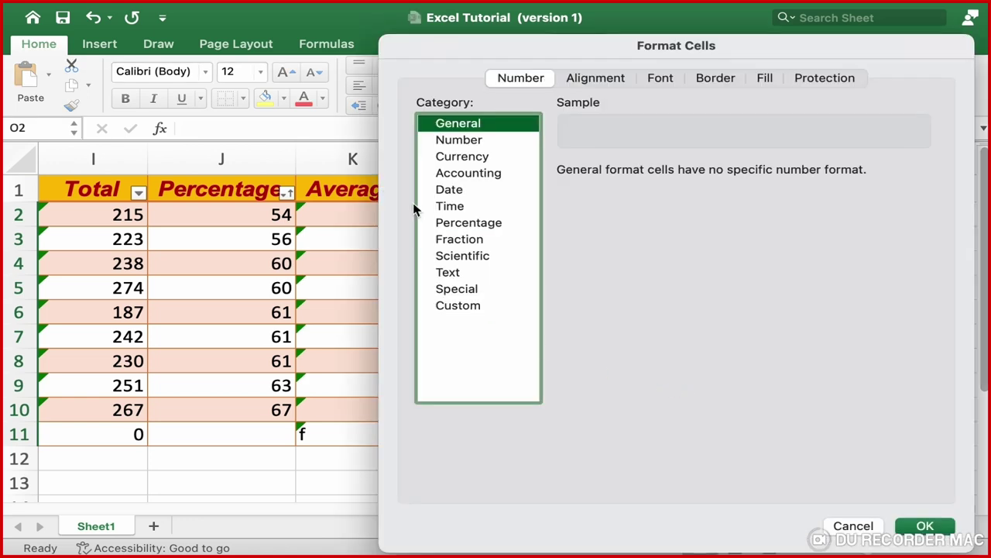
pyautogui.click(453, 190)
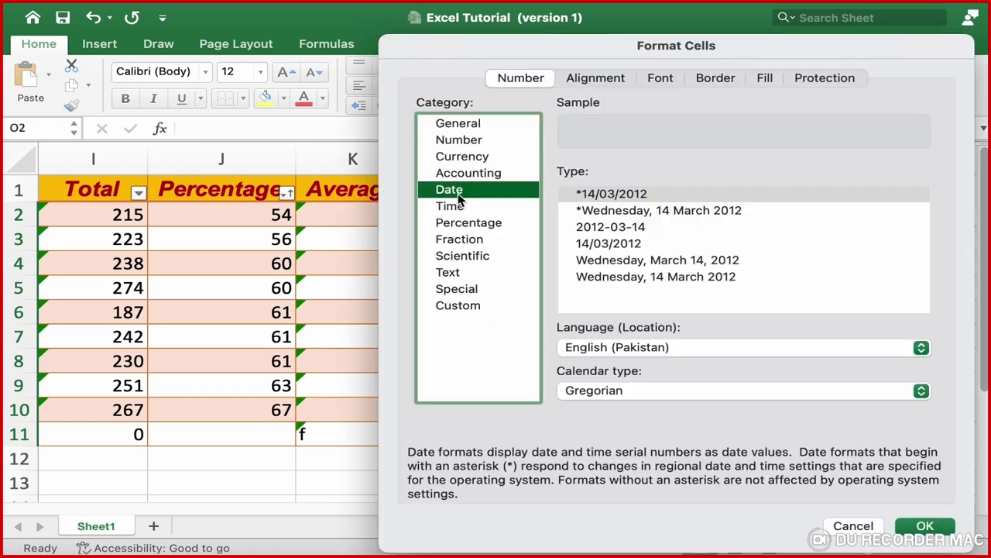
pyautogui.click(633, 263)
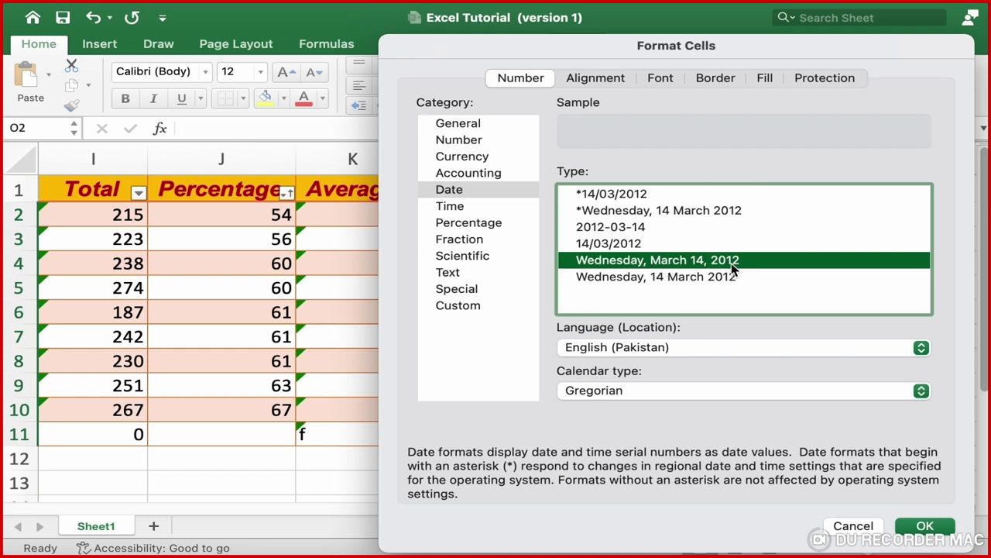
pyautogui.click(925, 526)
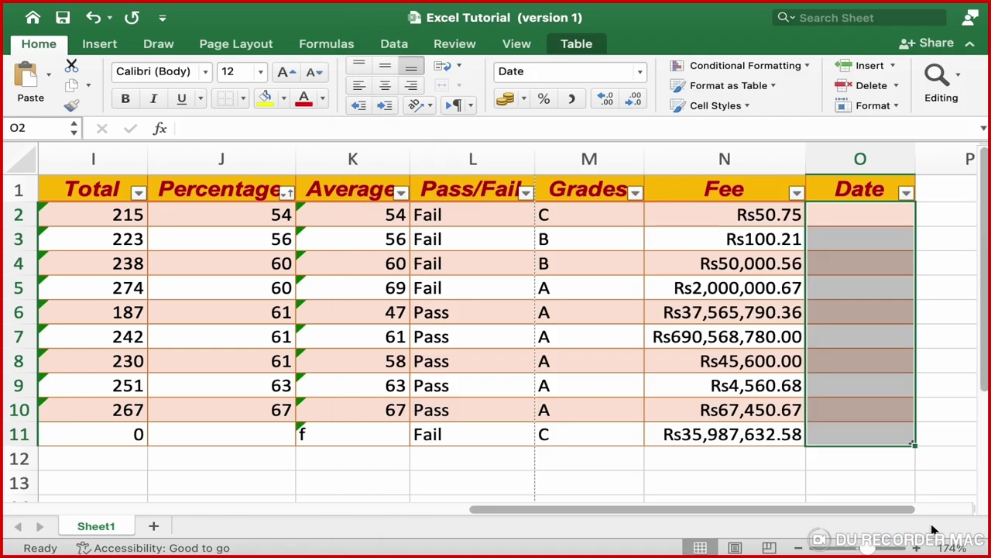
# Step: Enter 4/4/2013 in O2 and 5/12/2023 in O3
pyautogui.click(865, 222)
pyautogui.write('4')
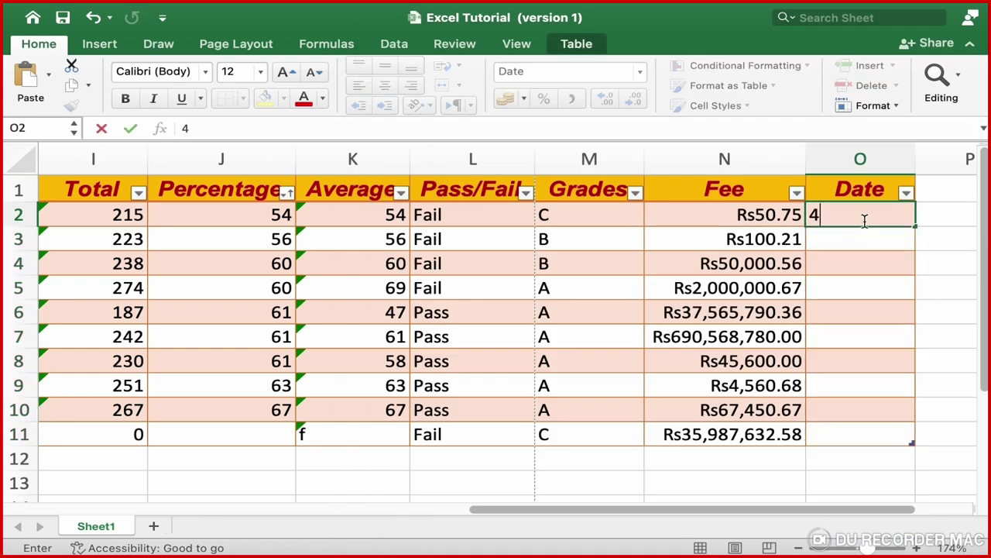
pyautogui.write('/4/20')
pyautogui.write('13')
pyautogui.press('Return')
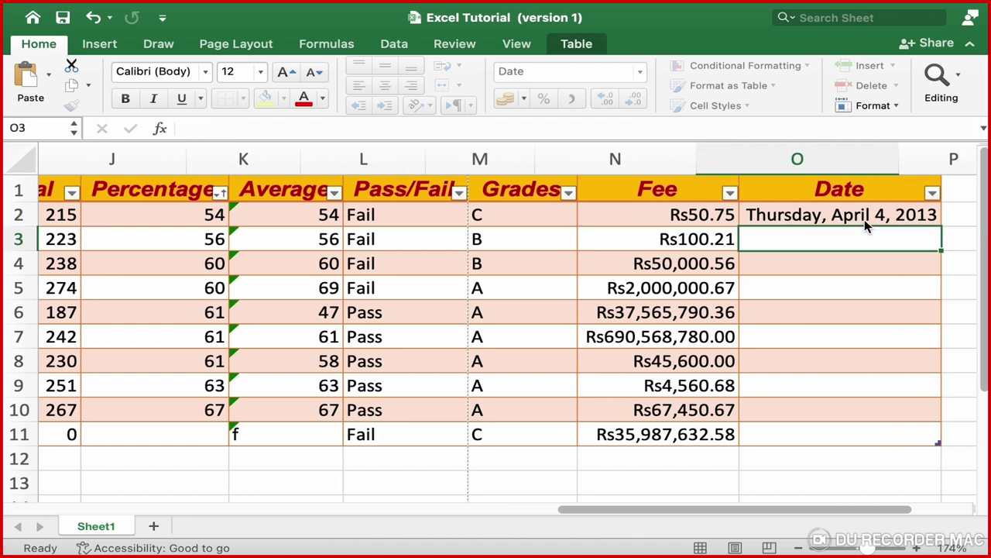
pyautogui.click(755, 214)
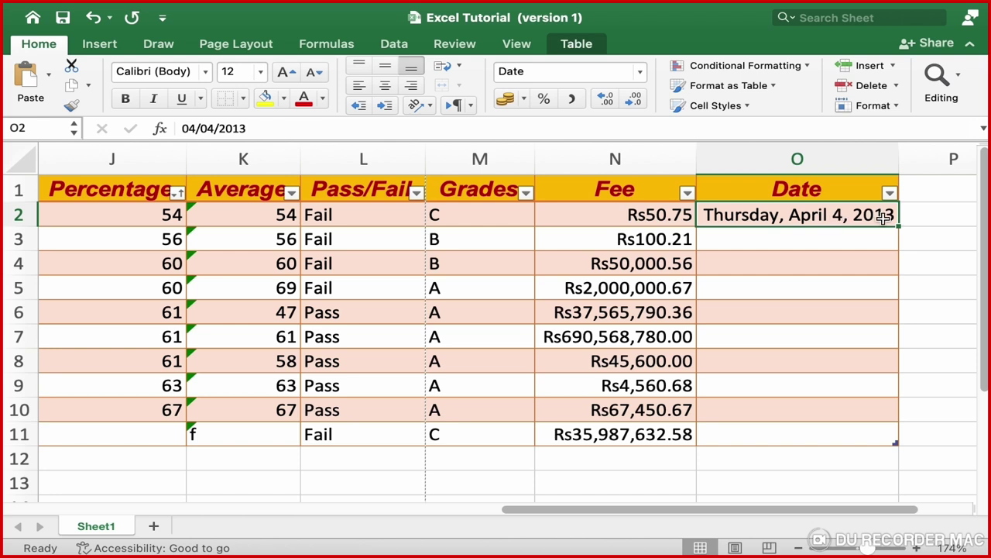
pyautogui.click(846, 260)
pyautogui.click(854, 245)
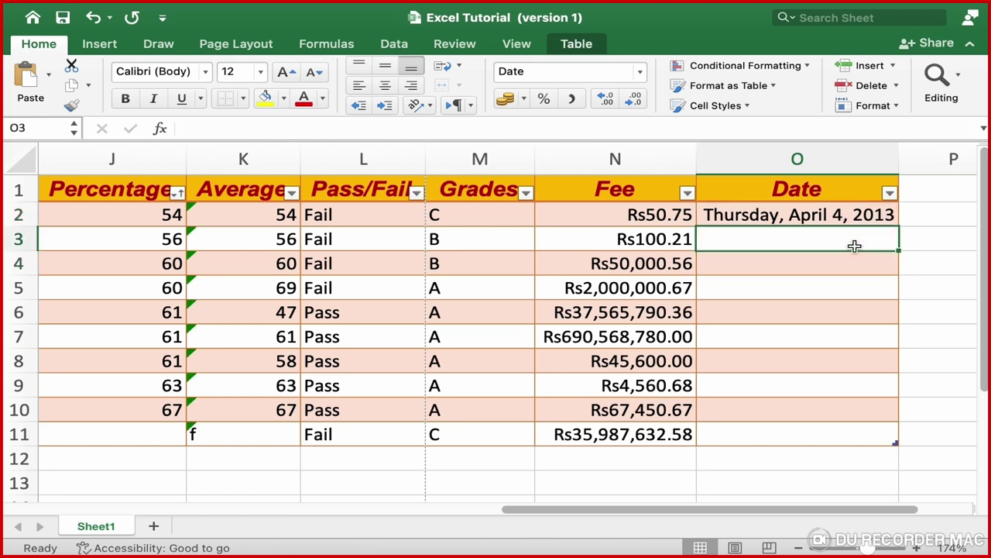
pyautogui.write('5/12/2')
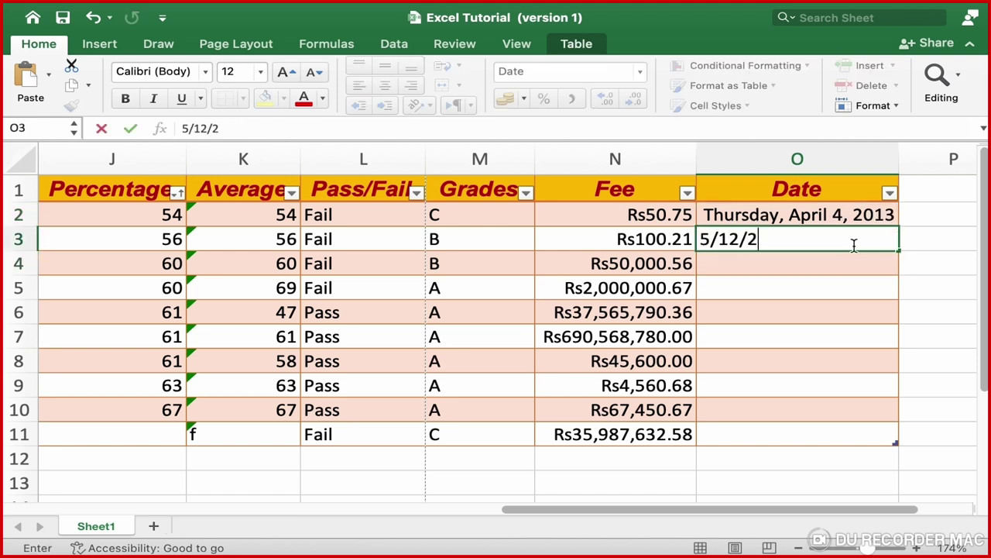
pyautogui.write('023')
pyautogui.press('Return')
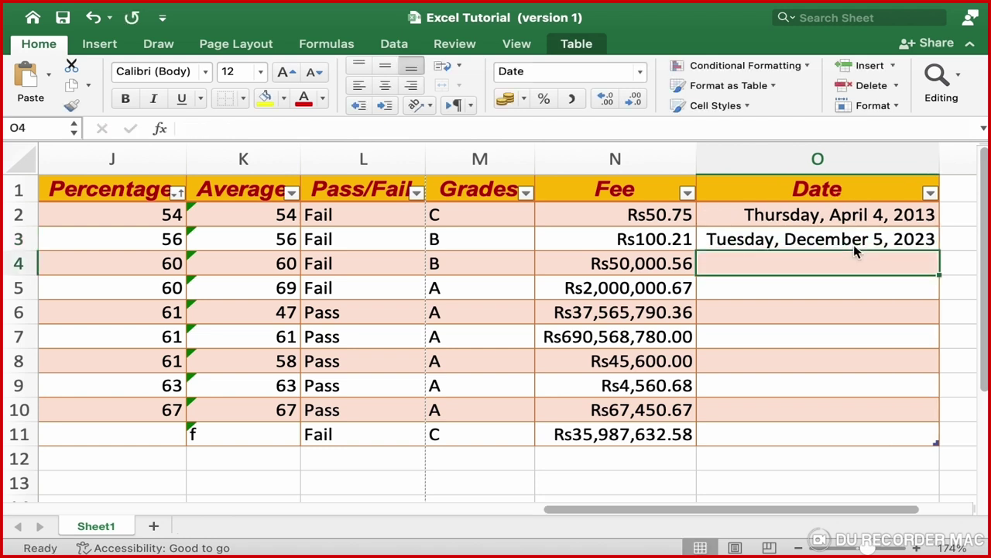
# Step: Enter the header 'Time' in P1 and select the empty cells below it
pyautogui.hscroll(4, 860, 256)
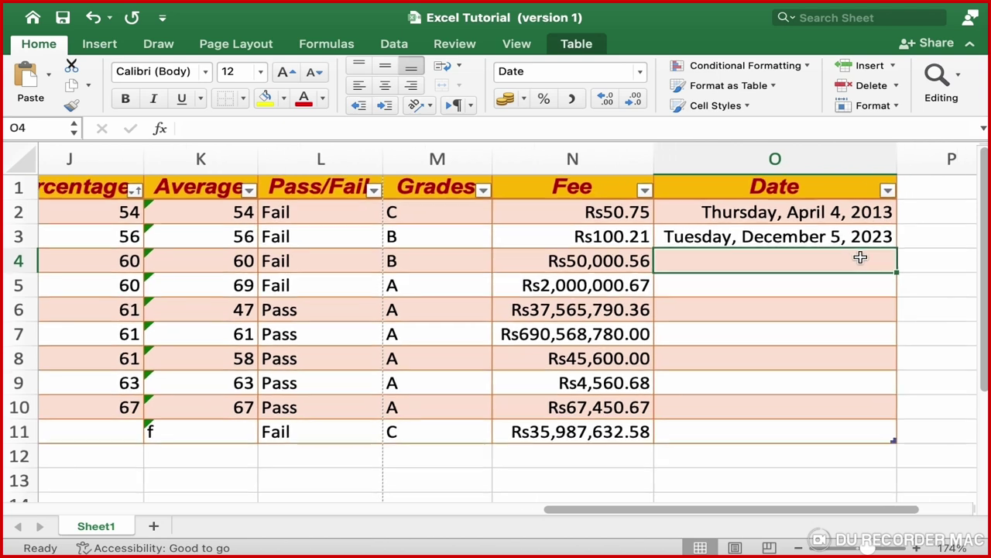
pyautogui.hscroll(1, 859, 257)
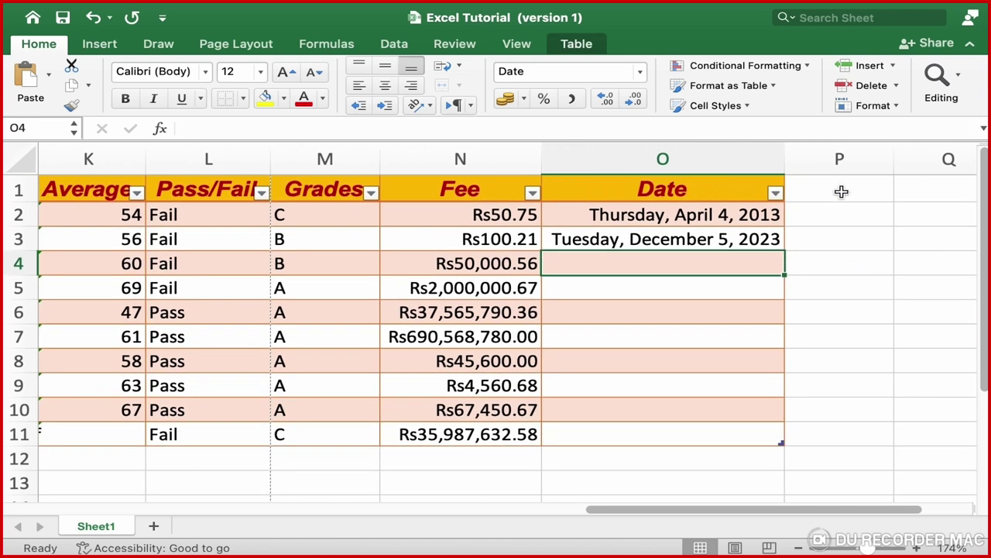
pyautogui.click(841, 192)
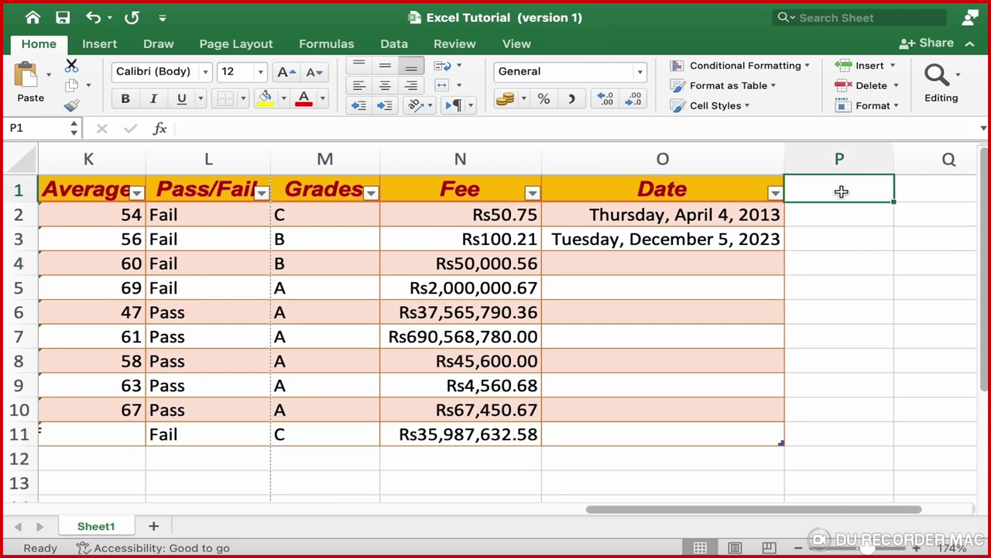
pyautogui.write('Time')
pyautogui.press('BackSpace')
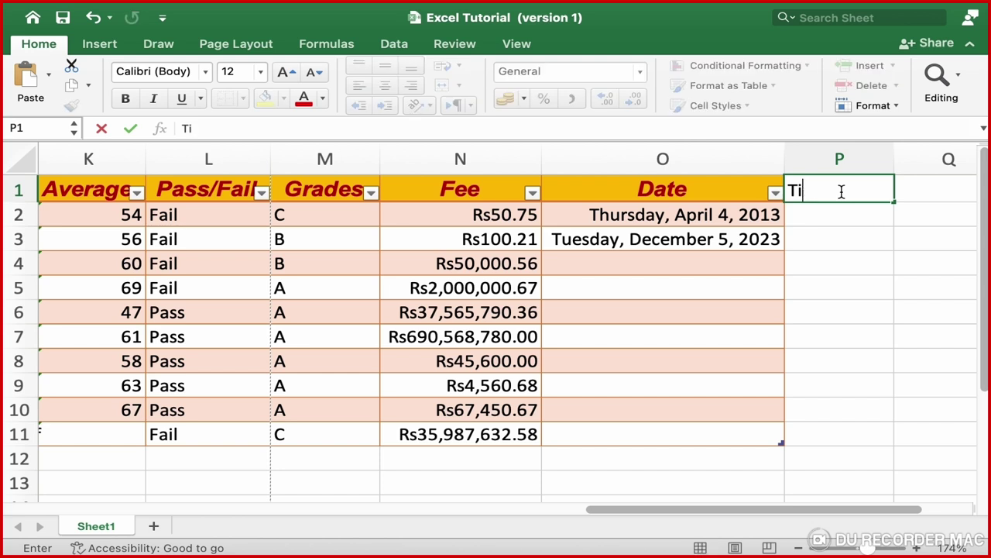
pyautogui.write('me')
pyautogui.press('Return')
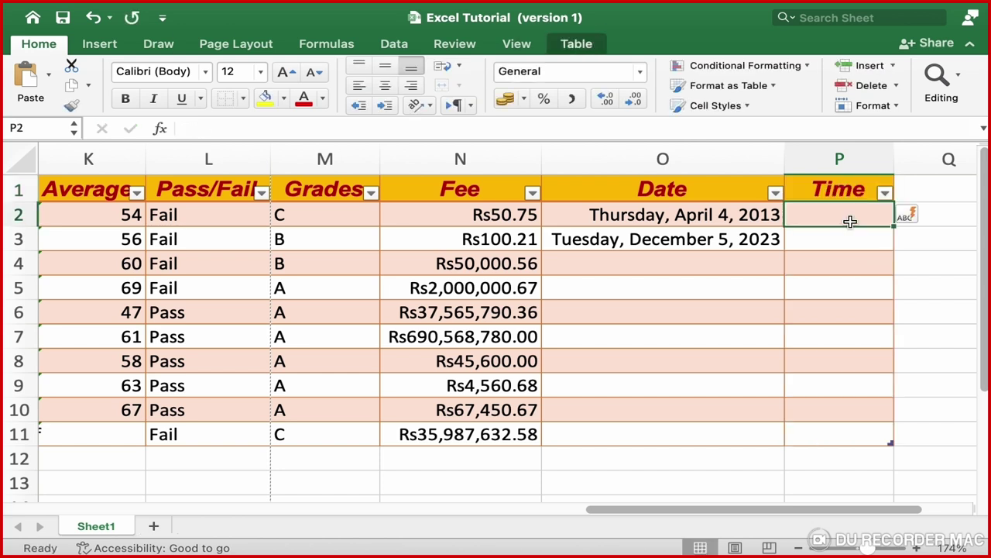
pyautogui.moveTo(842, 222); pyautogui.dragTo(853, 431)
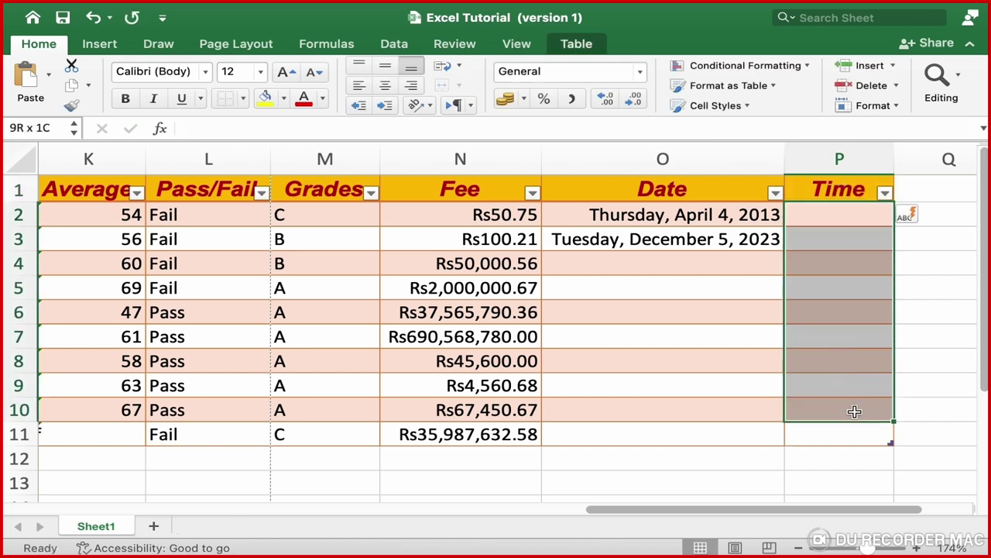
# Step: Format the Time cells P2:P11 with the 1:30:55 PM time style
pyautogui.rightClick(841, 302)
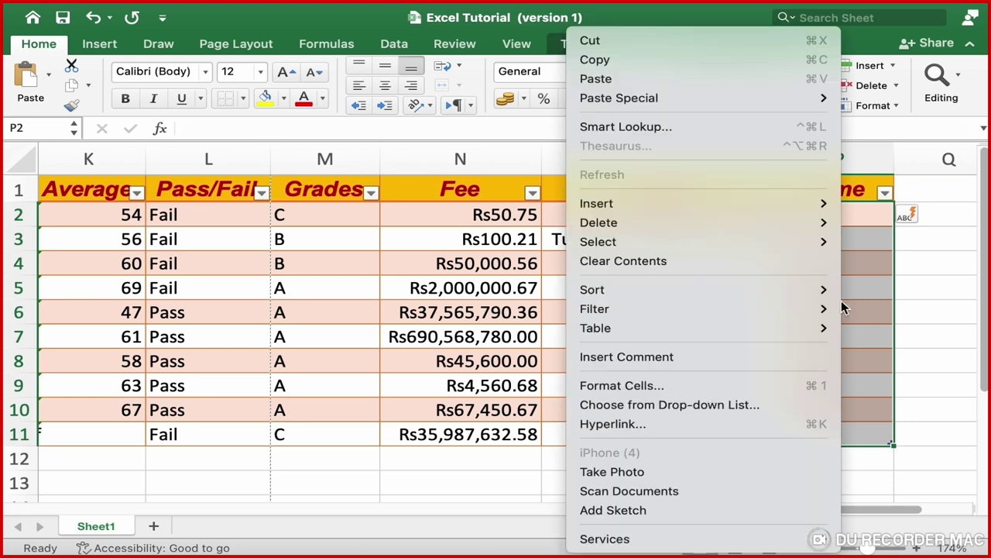
pyautogui.click(650, 390)
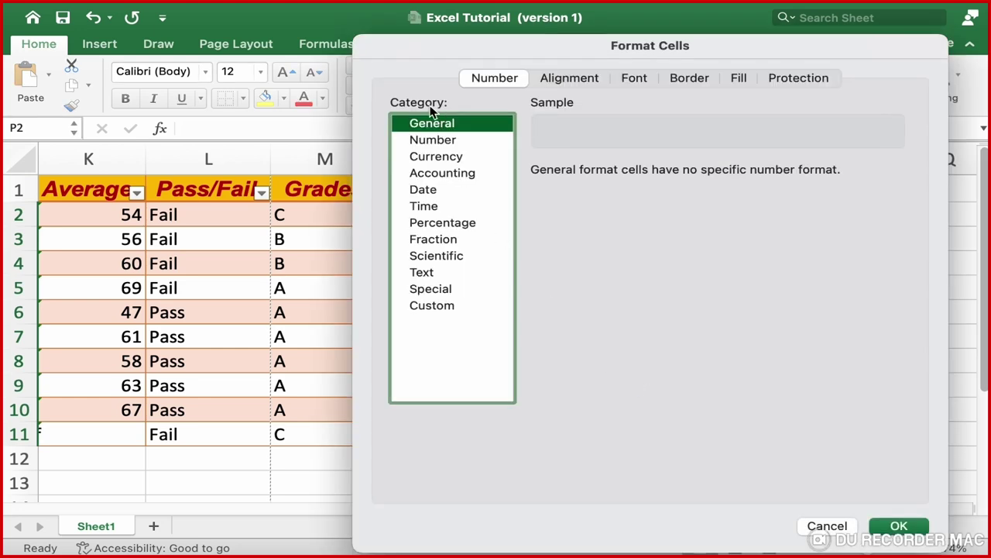
pyautogui.click(438, 209)
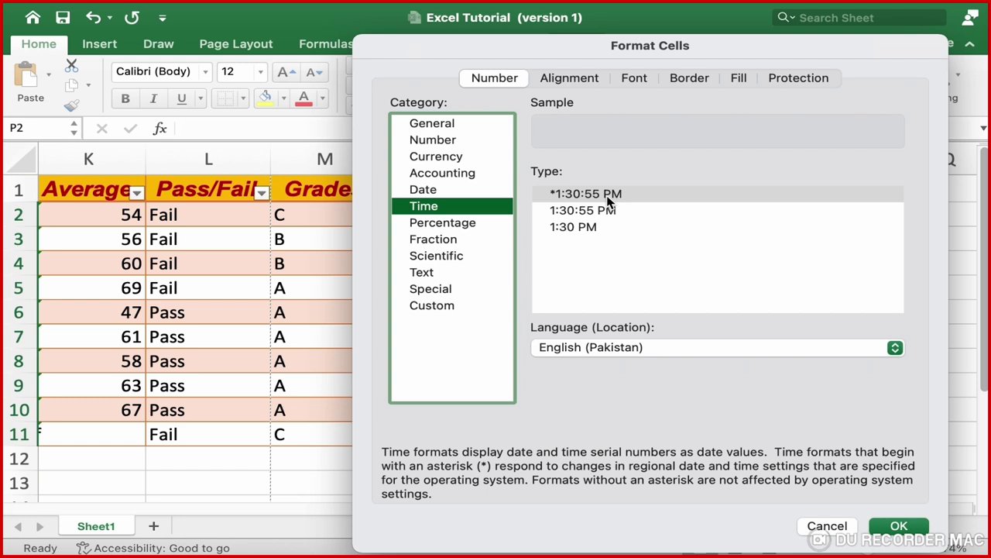
pyautogui.click(579, 232)
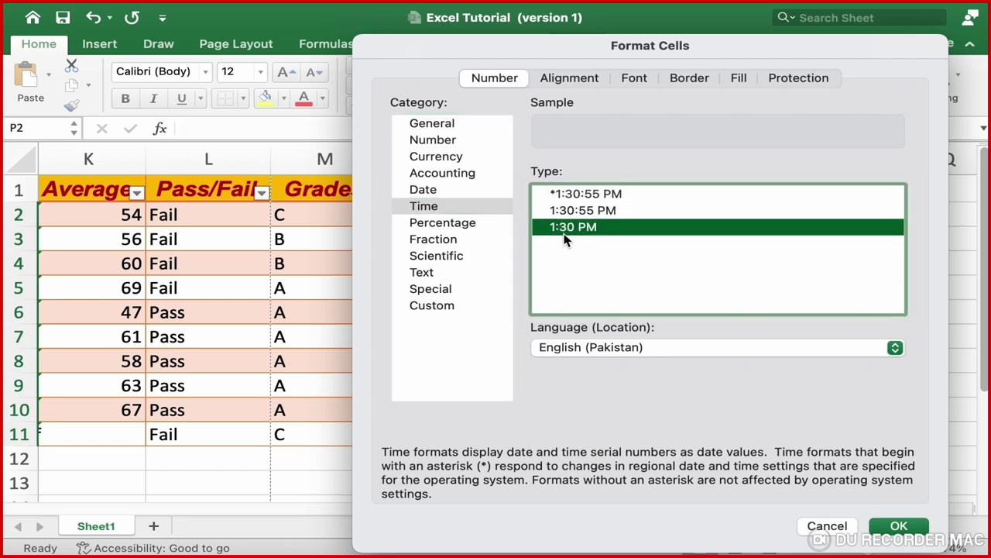
pyautogui.click(590, 200)
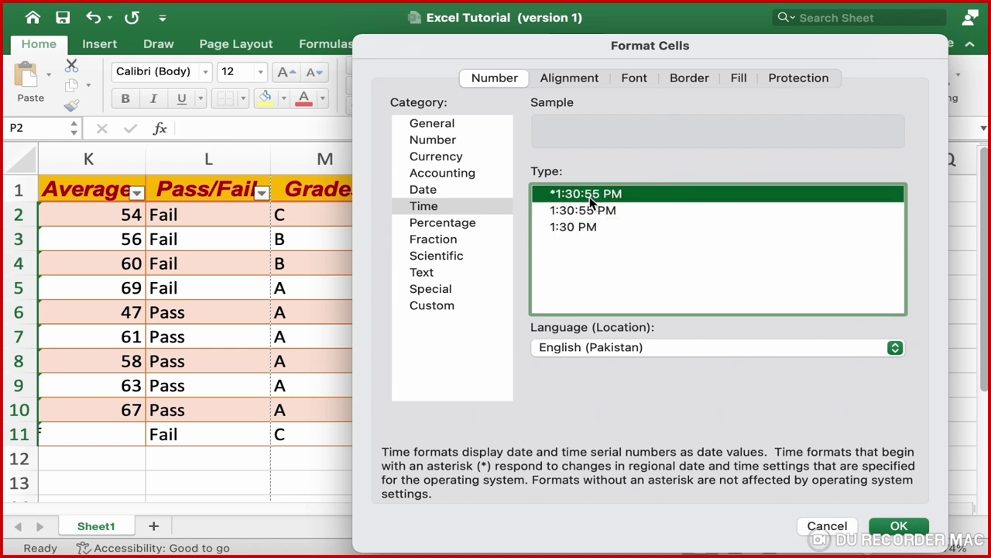
pyautogui.click(899, 528)
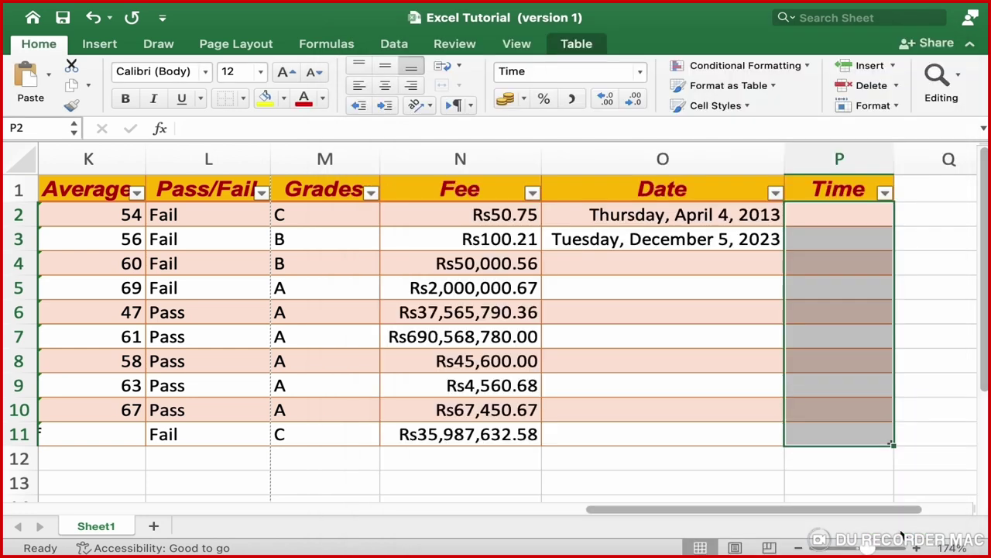
# Step: Enter 12:45 in cell P2 to check it displays as 12:45:00 PM
pyautogui.click(845, 222)
pyautogui.write('12')
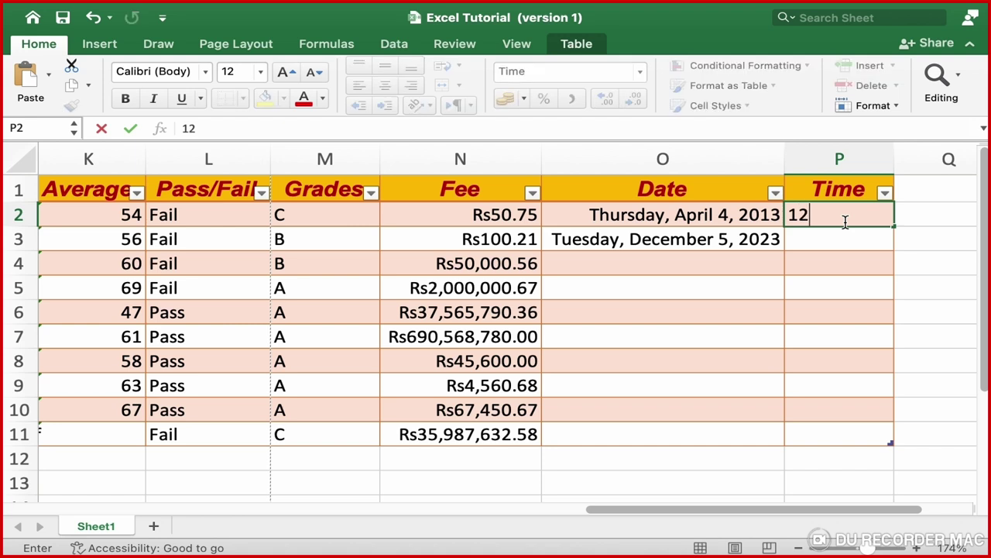
pyautogui.write(':45')
pyautogui.press('Return')
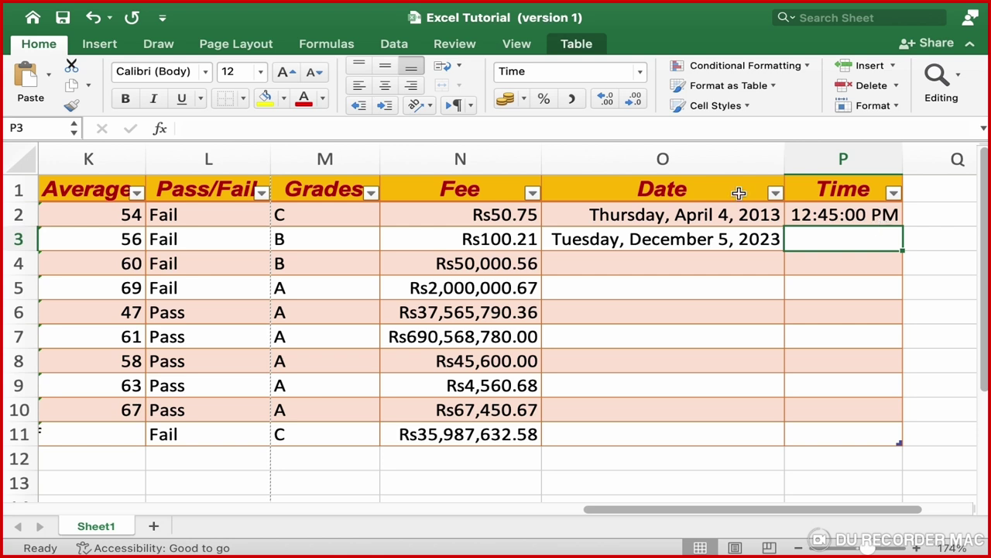
# Step: Delete the Date and Time columns O and P
pyautogui.moveTo(682, 159); pyautogui.dragTo(831, 159)
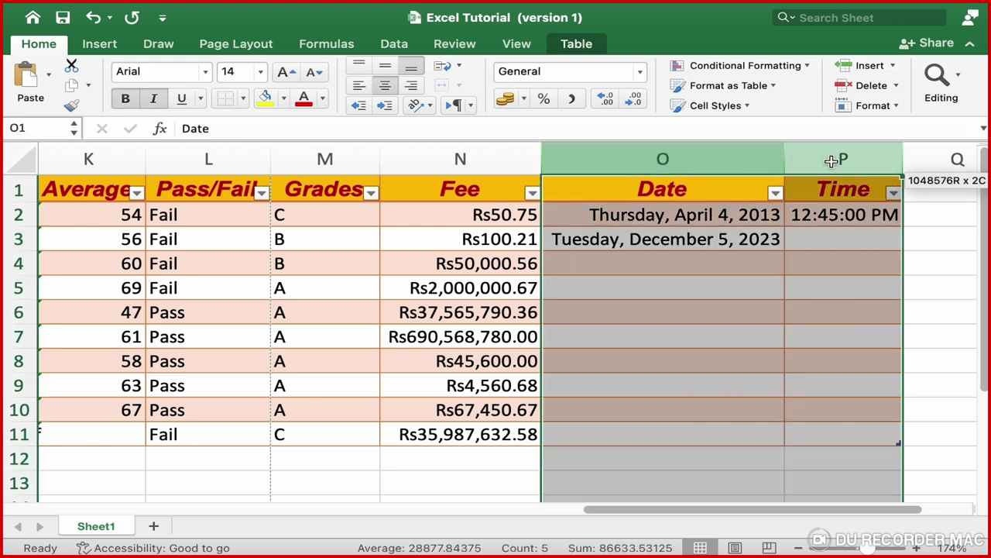
pyautogui.rightClick(831, 160)
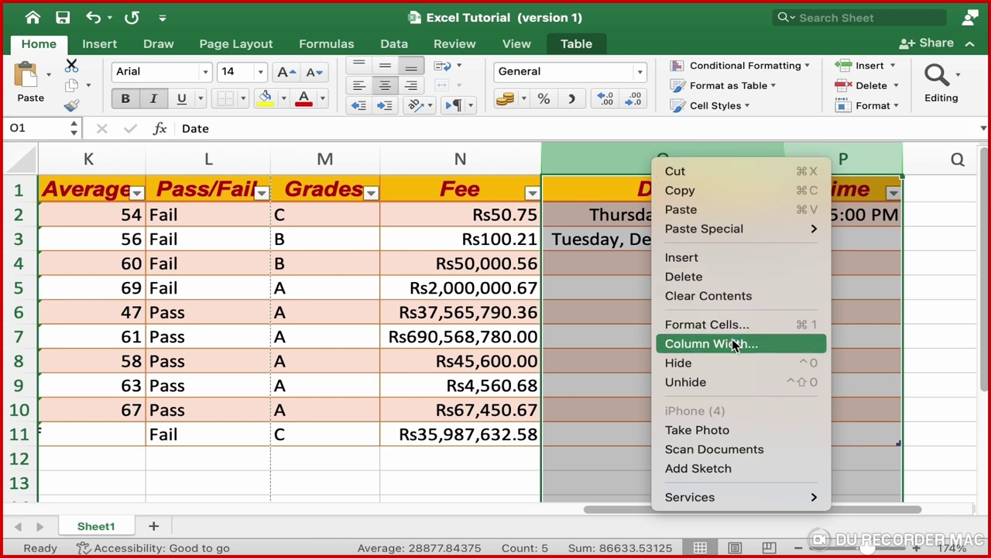
pyautogui.click(716, 285)
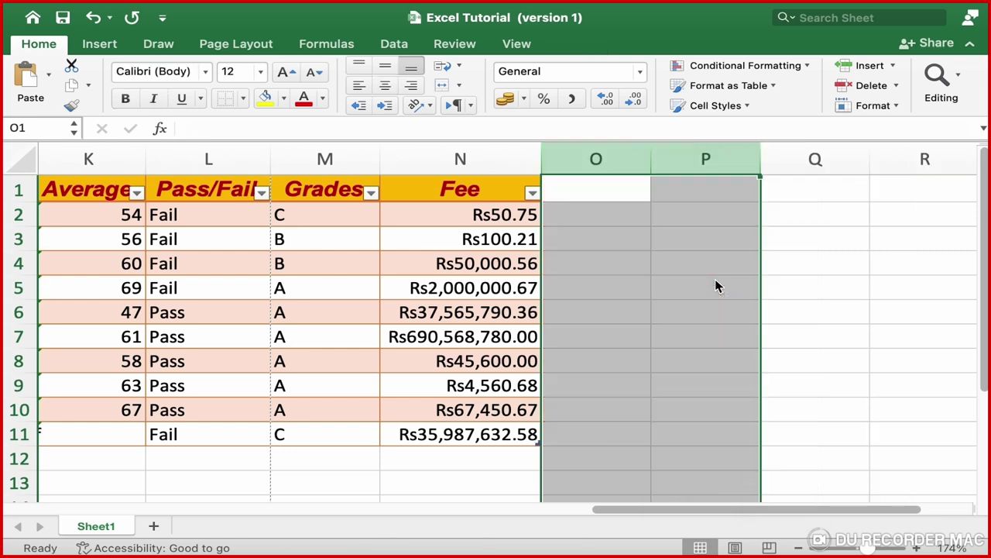
# Step: Set the header row 1 font size to 16
pyautogui.hscroll(-10, 333, 300)
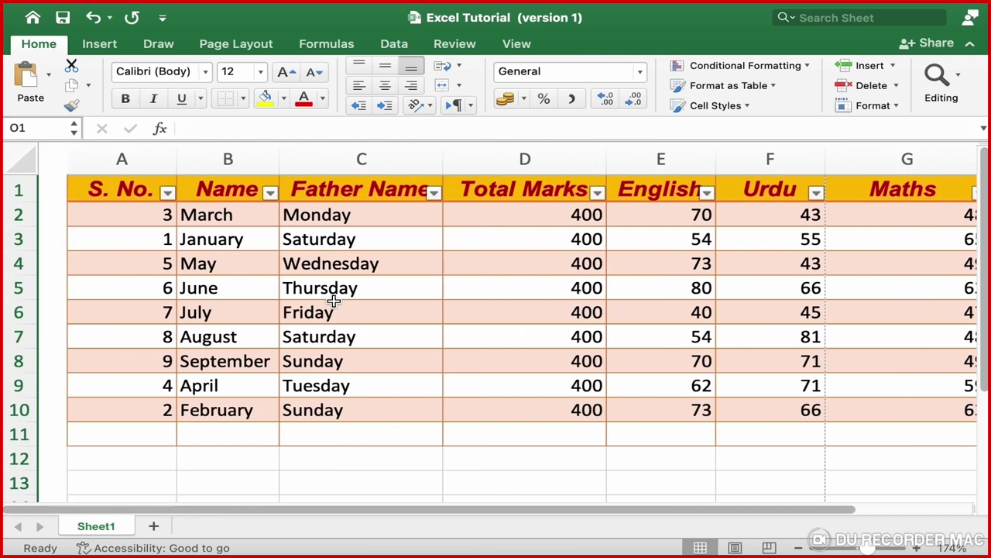
pyautogui.click(90, 189)
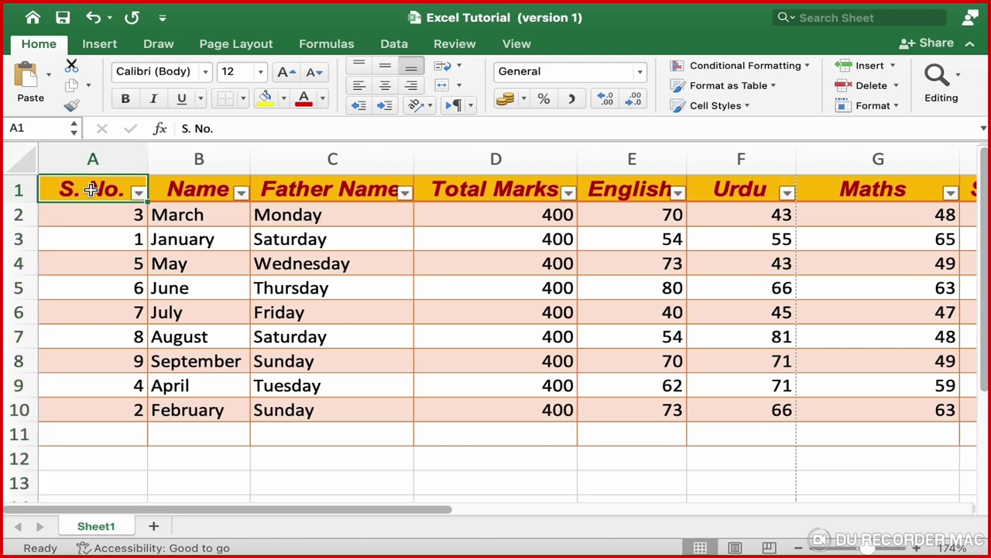
pyautogui.click(19, 190)
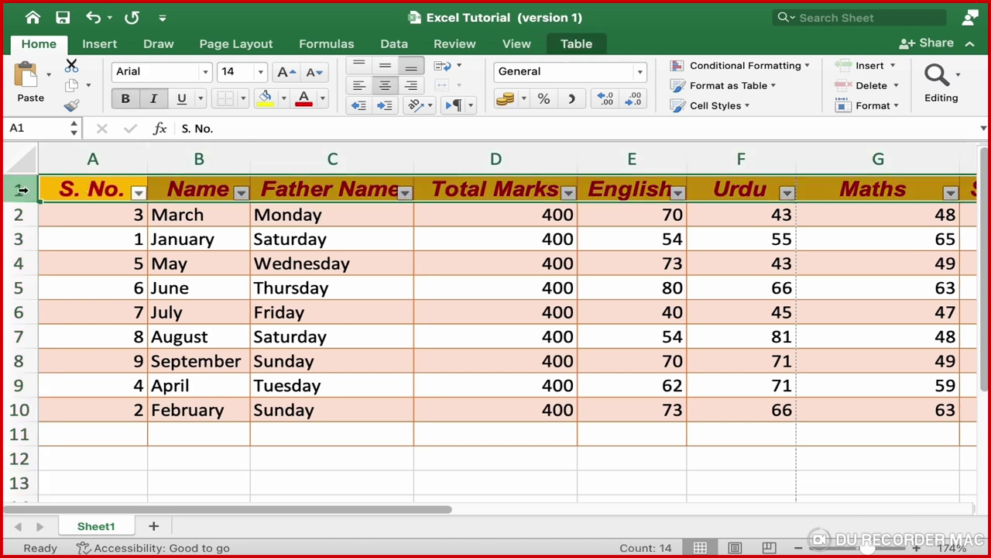
pyautogui.click(261, 72)
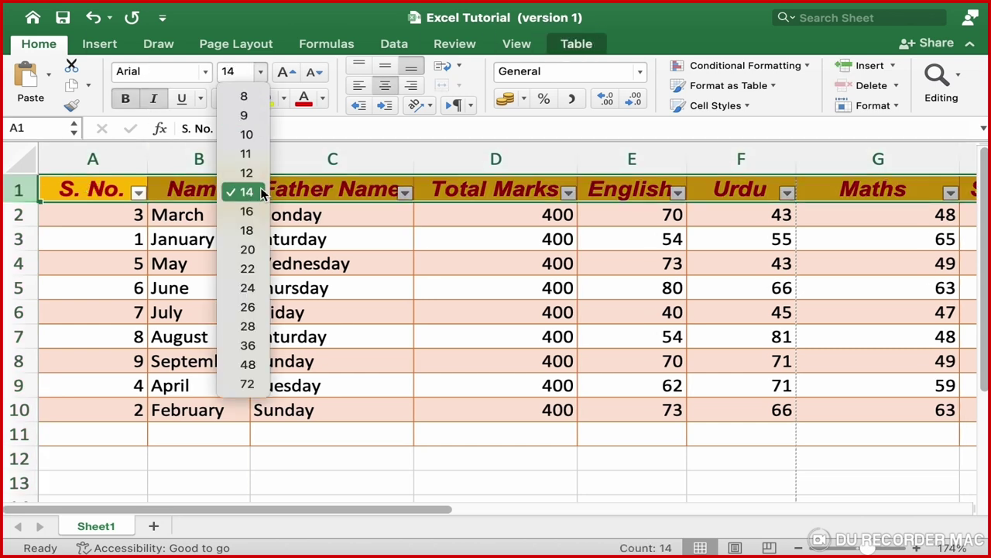
pyautogui.click(247, 211)
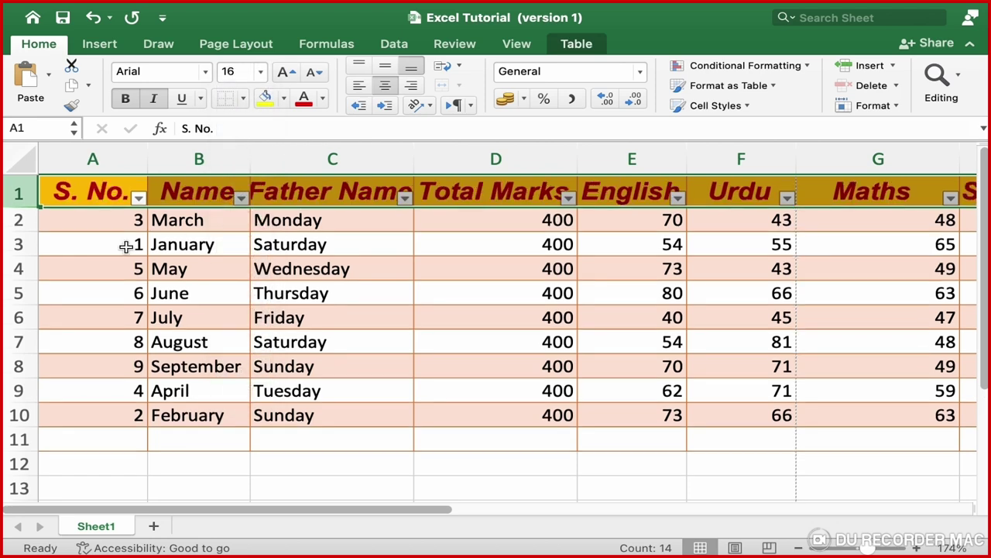
# Step: Drag row 1's lower border to make it 52 pixels tall
pyautogui.moveTo(30, 209); pyautogui.dragTo(31, 254)
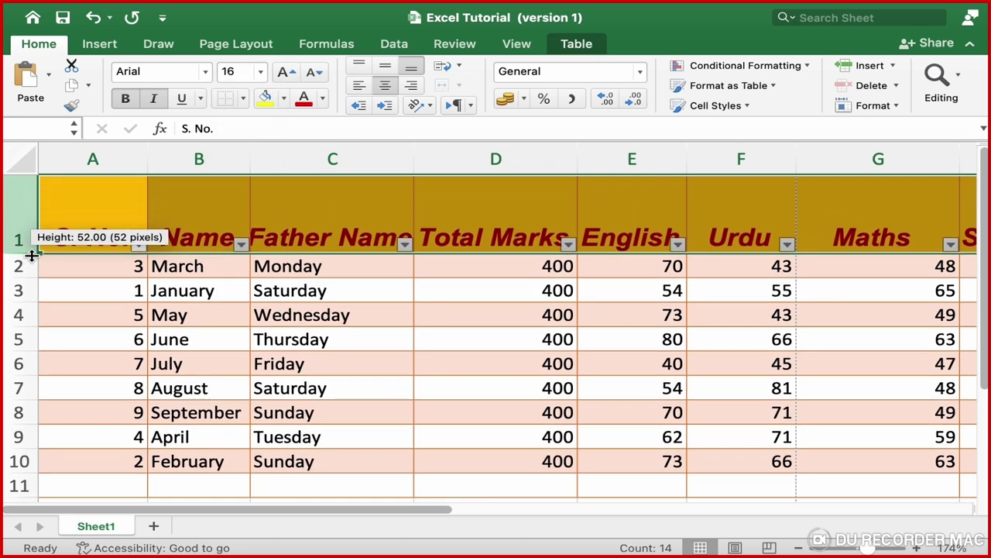
pyautogui.click(332, 291)
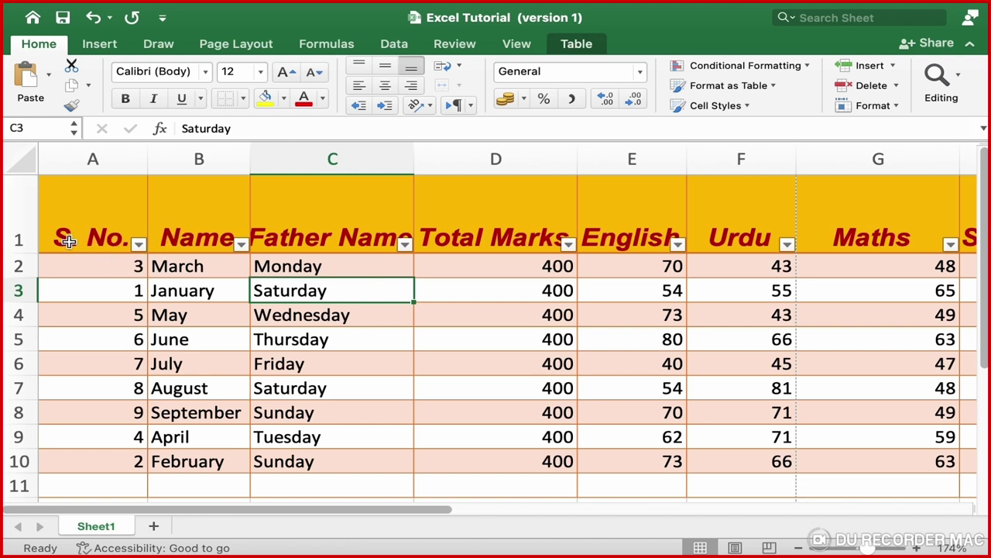
pyautogui.click(11, 215)
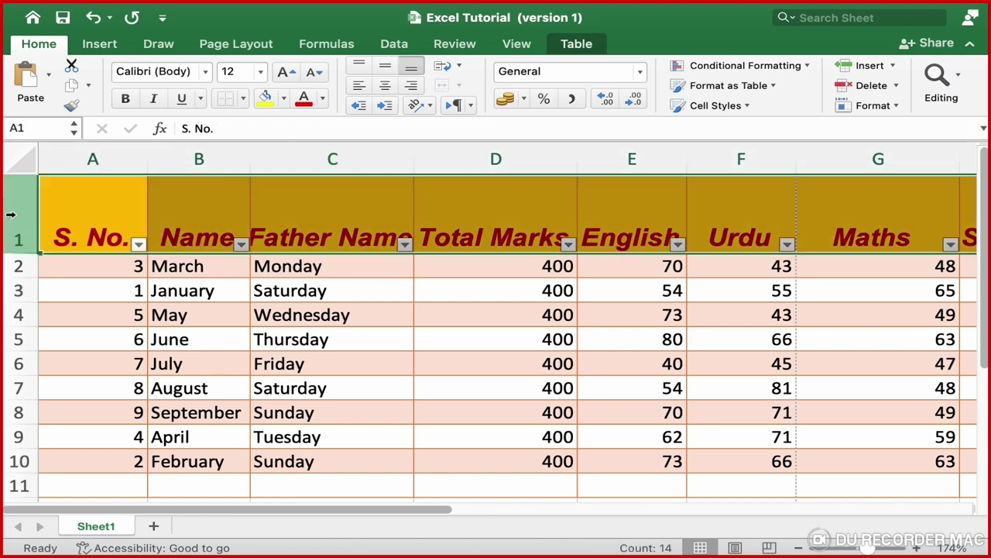
# Step: In Format Cells Alignment, set row 1 horizontal and vertical alignment to Centre
pyautogui.rightClick(229, 215)
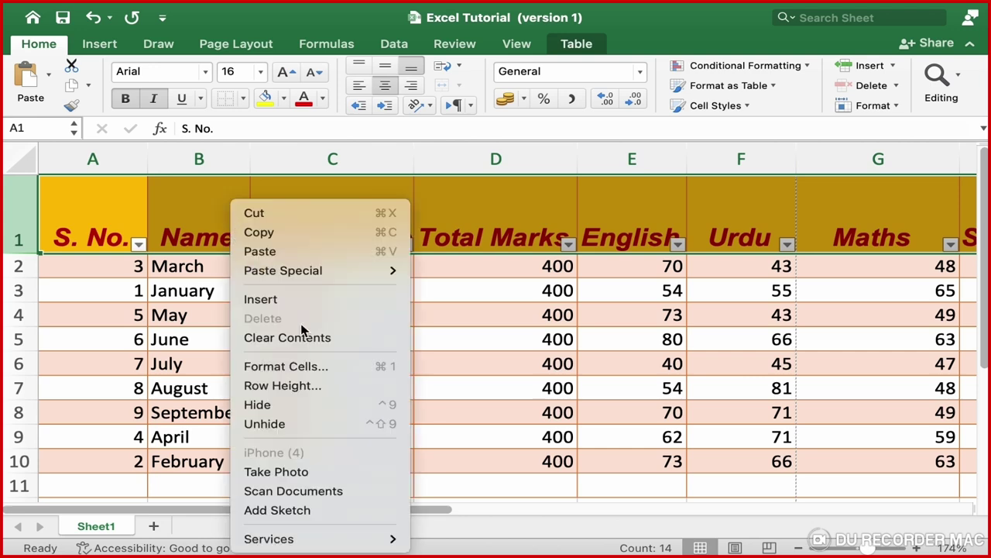
pyautogui.click(330, 372)
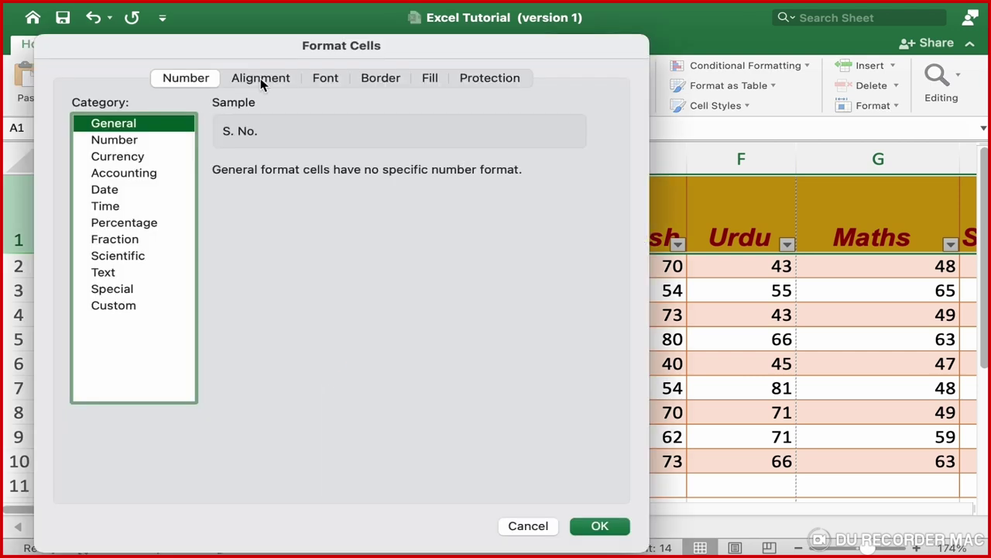
pyautogui.click(261, 81)
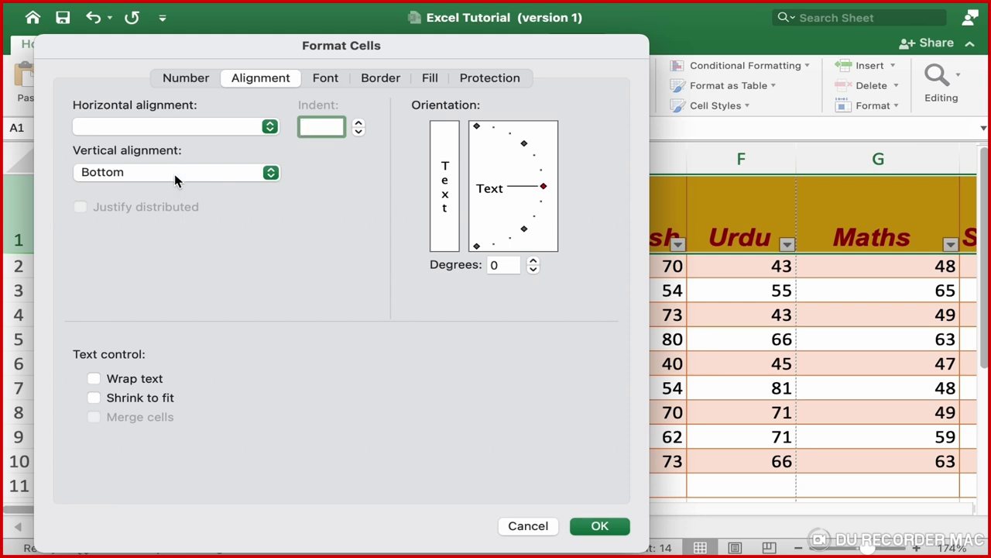
pyautogui.click(240, 126)
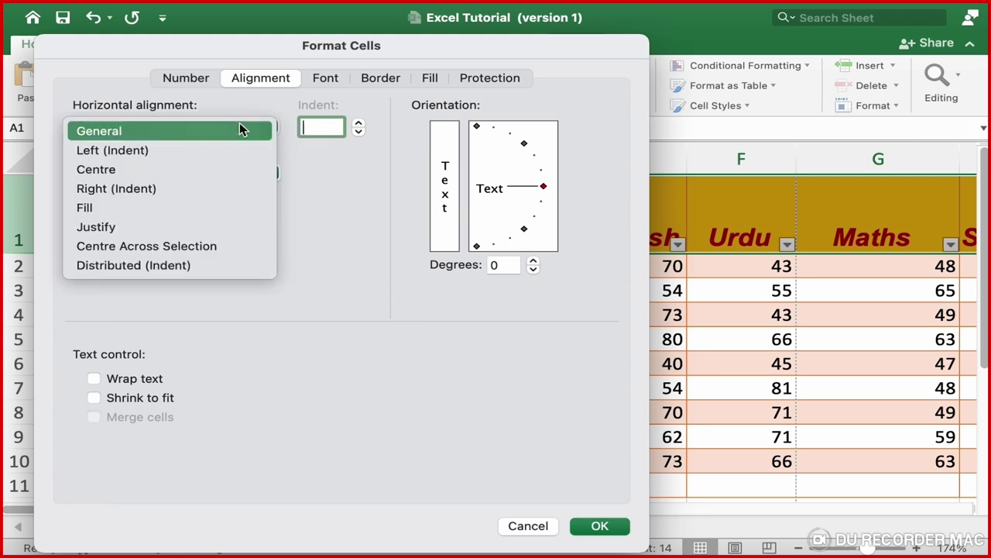
pyautogui.click(138, 170)
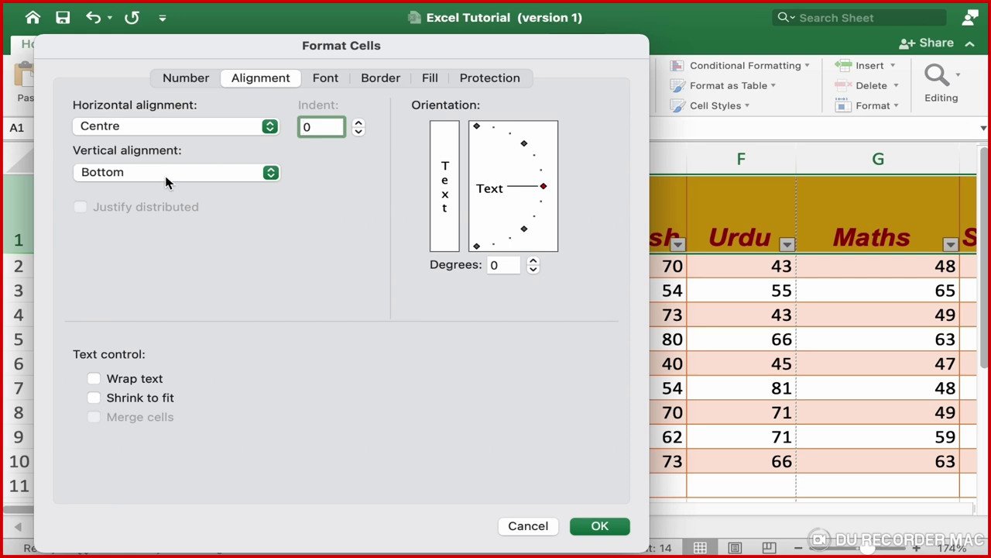
pyautogui.click(166, 180)
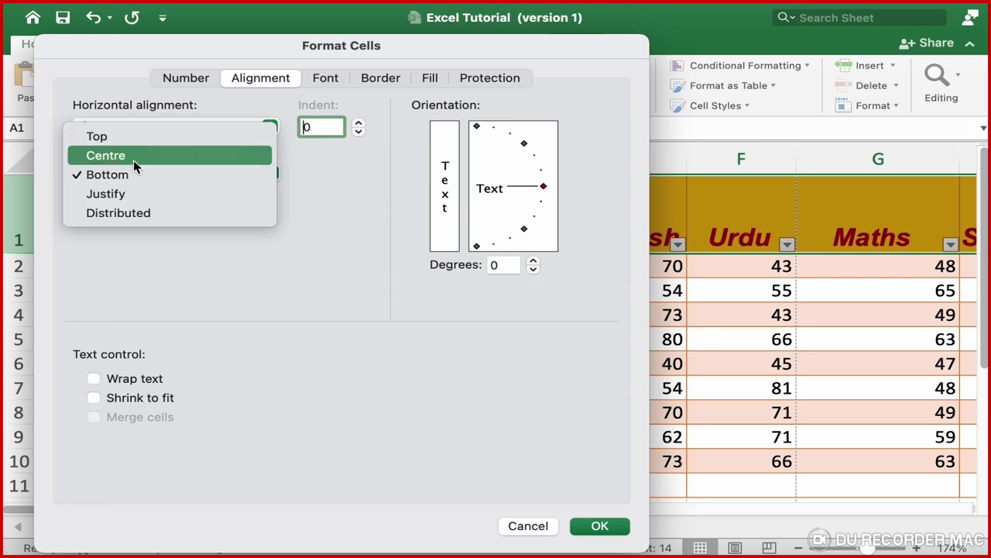
pyautogui.click(133, 157)
pyautogui.click(620, 528)
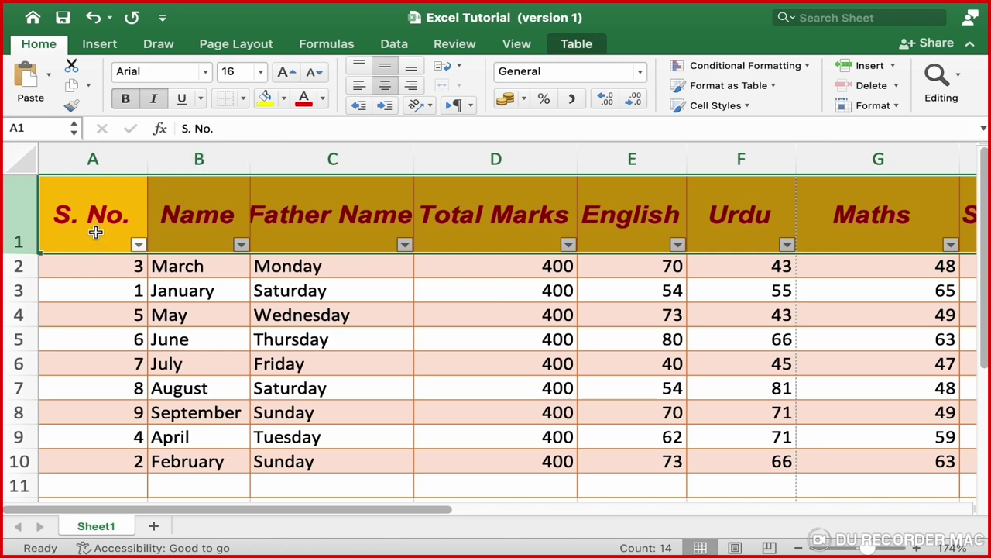
# Step: Rotate the header text upward to about 45° using the Orientation dial
pyautogui.rightClick(97, 238)
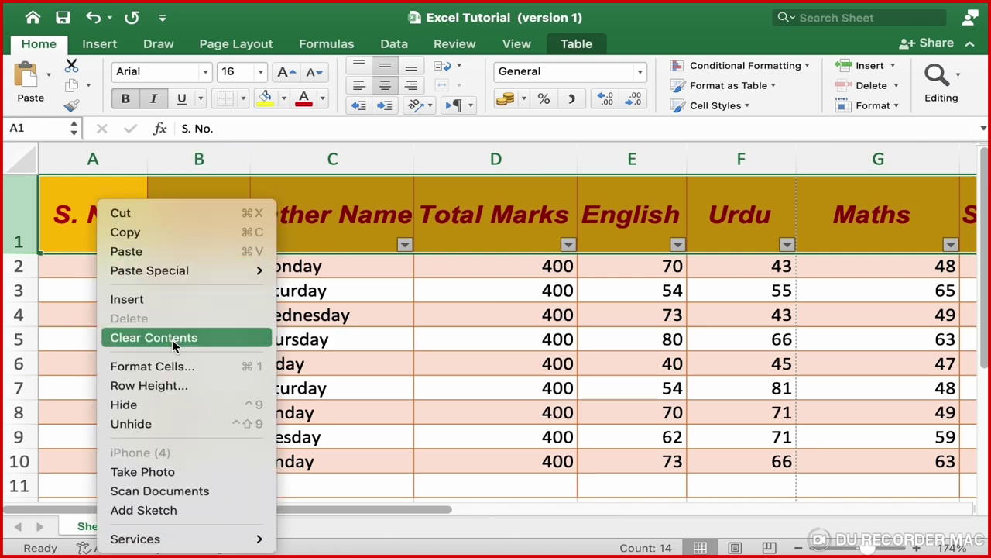
pyautogui.click(182, 368)
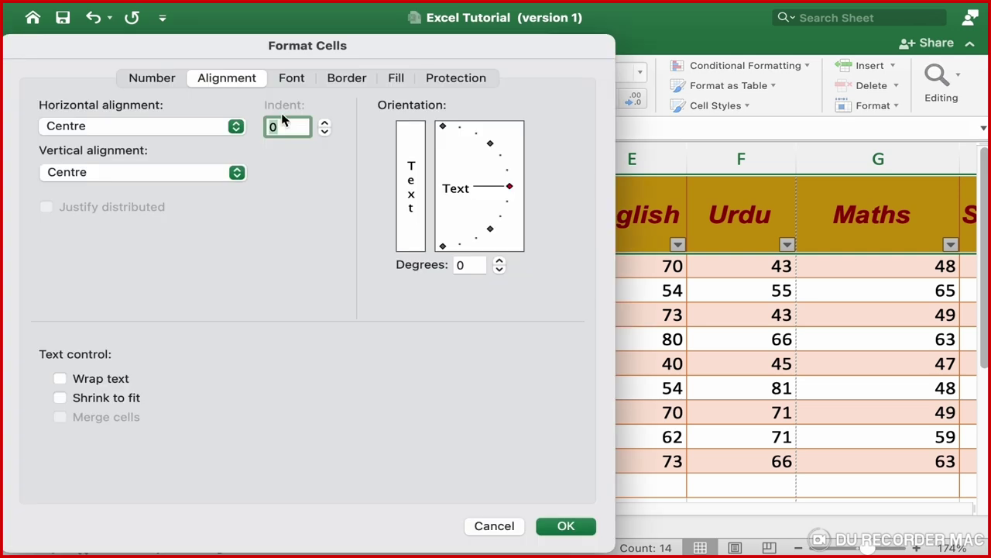
pyautogui.click(236, 78)
pyautogui.moveTo(510, 189); pyautogui.dragTo(493, 149)
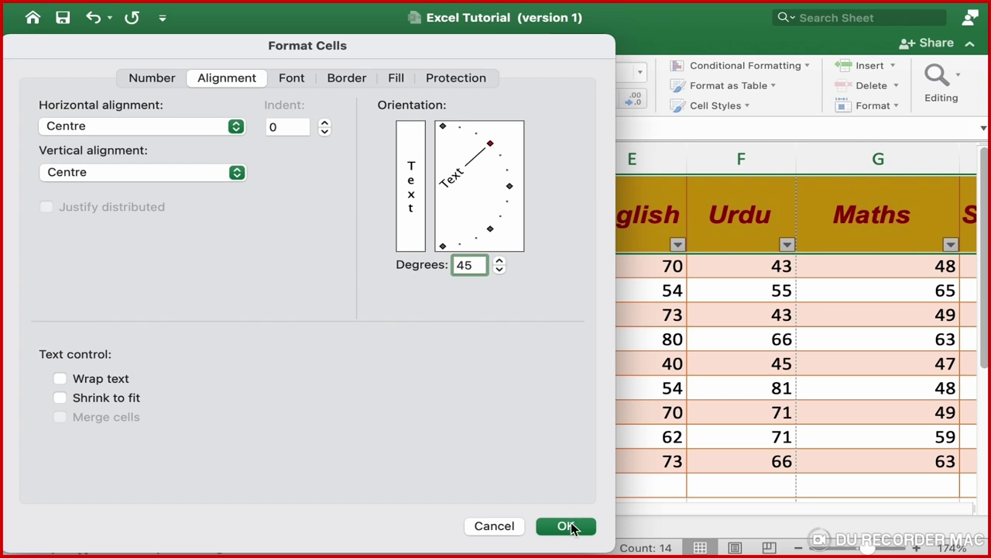
pyautogui.click(570, 527)
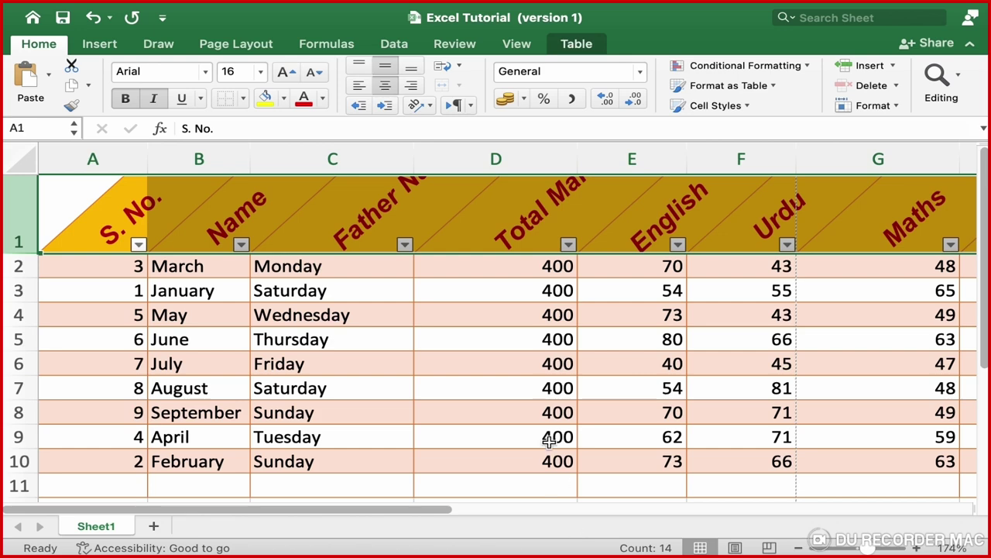
# Step: Change the header text angle to slant downward, about −47 degrees
pyautogui.rightClick(325, 205)
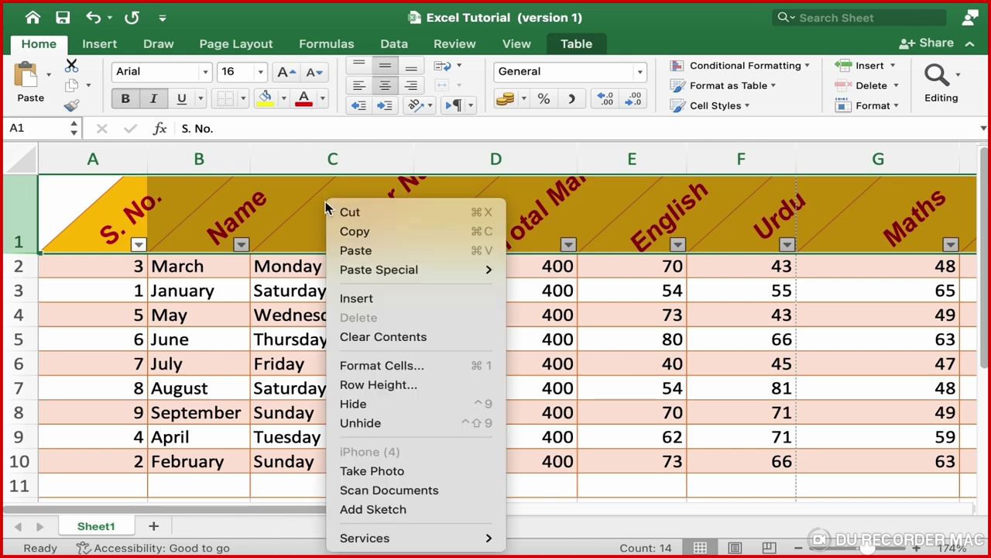
pyautogui.click(405, 367)
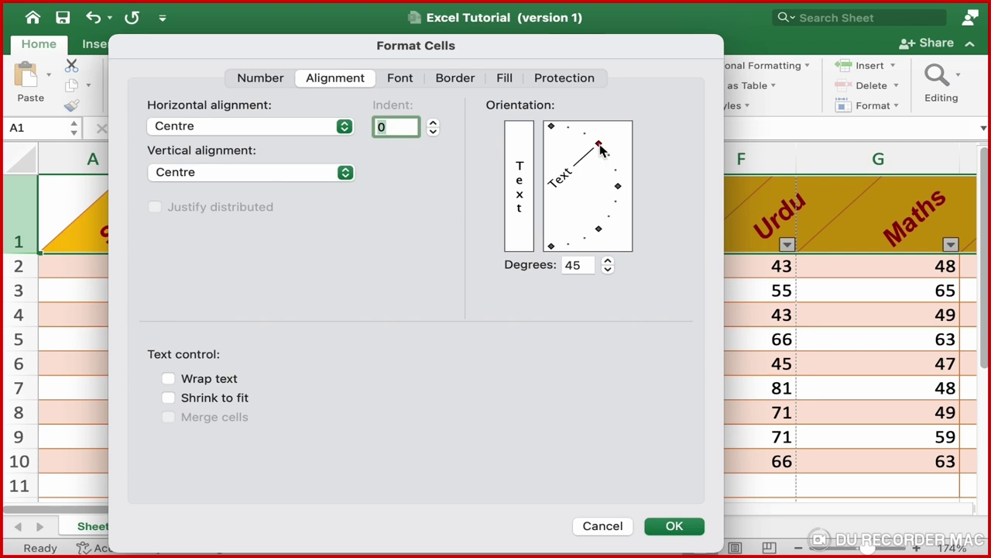
pyautogui.moveTo(601, 151)
pyautogui.mouseDown()
pyautogui.moveTo(603, 222)
pyautogui.moveTo(594, 224)
pyautogui.mouseUp()
pyautogui.click(673, 526)
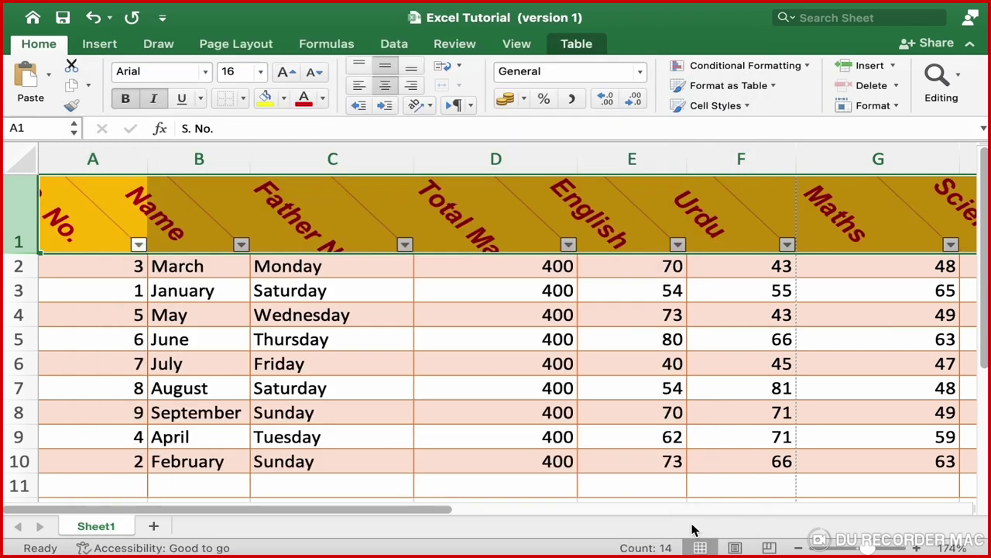
# Step: Undo the header rotations, then try Wrap text on row 1 and undo it
pyautogui.press('super+z')
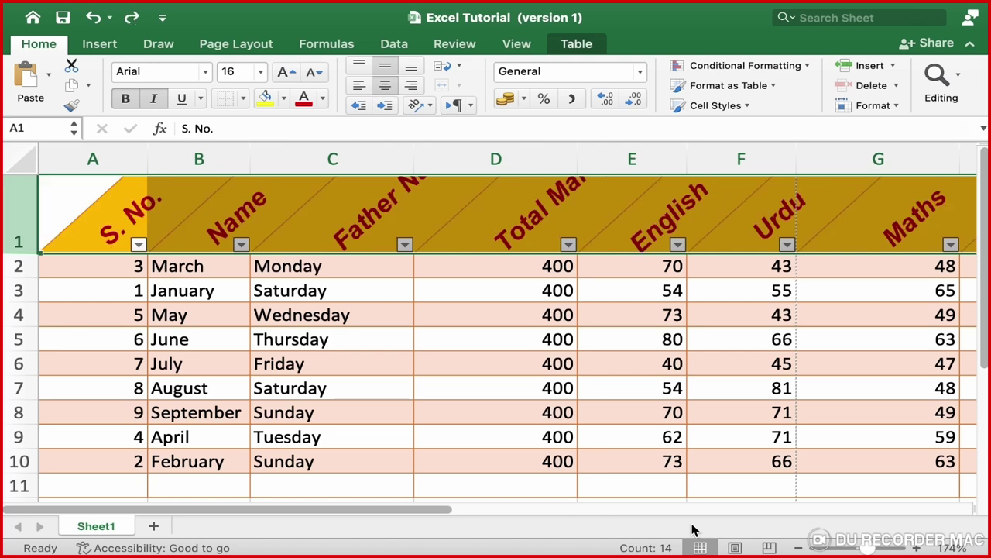
pyautogui.press('super+z')
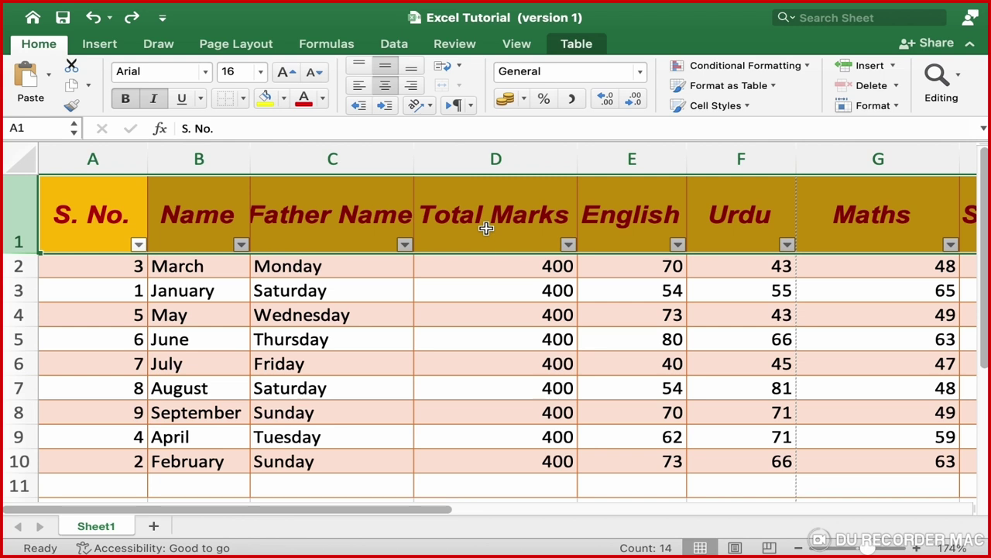
pyautogui.rightClick(365, 221)
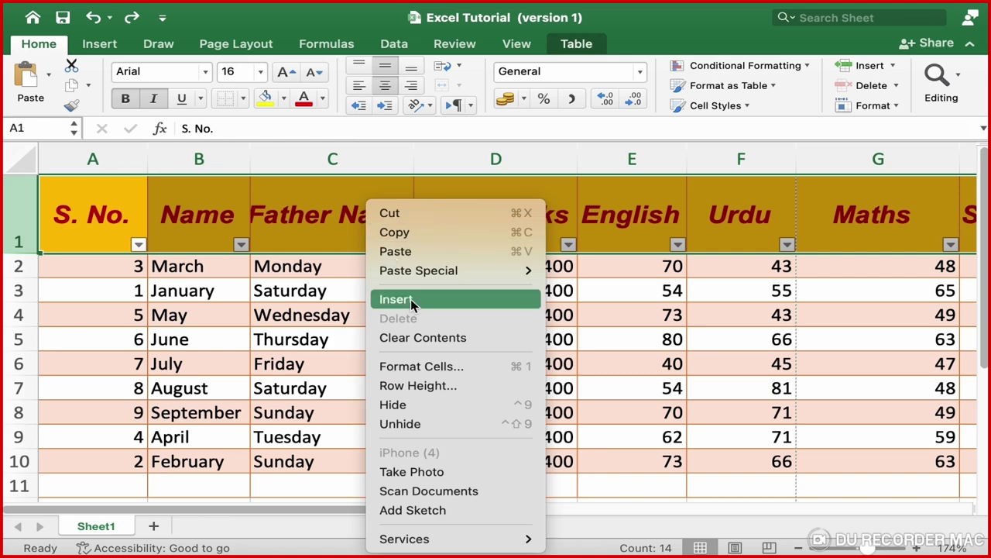
pyautogui.click(458, 370)
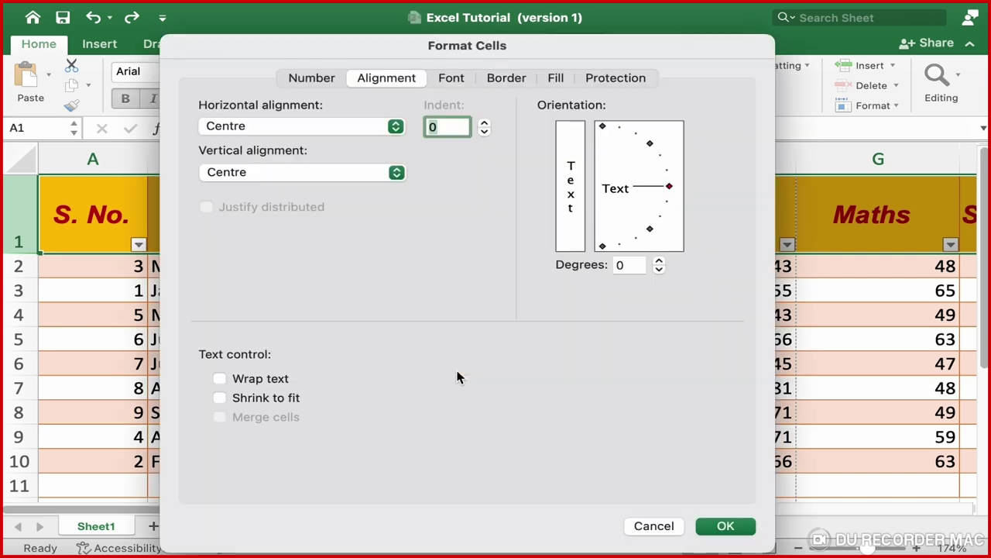
pyautogui.click(220, 379)
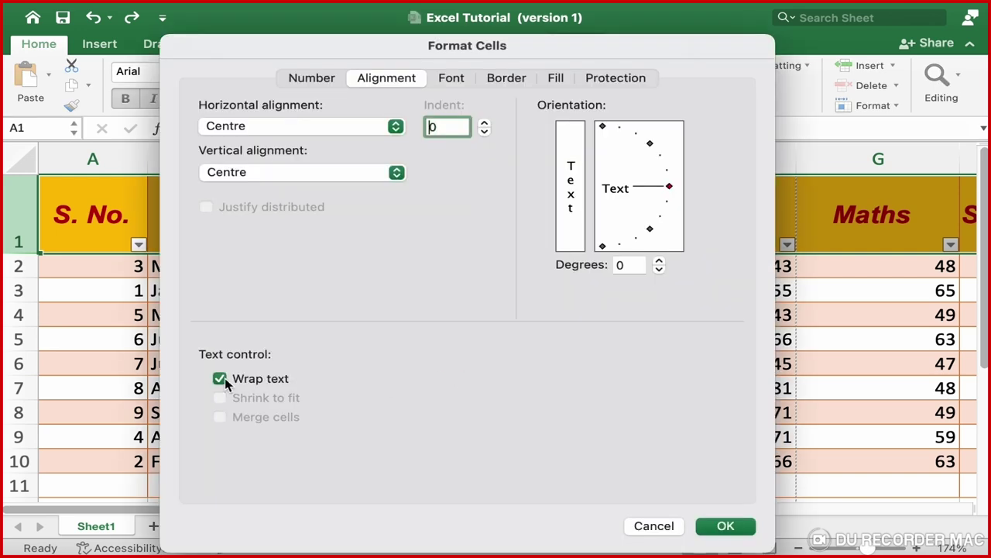
pyautogui.click(728, 525)
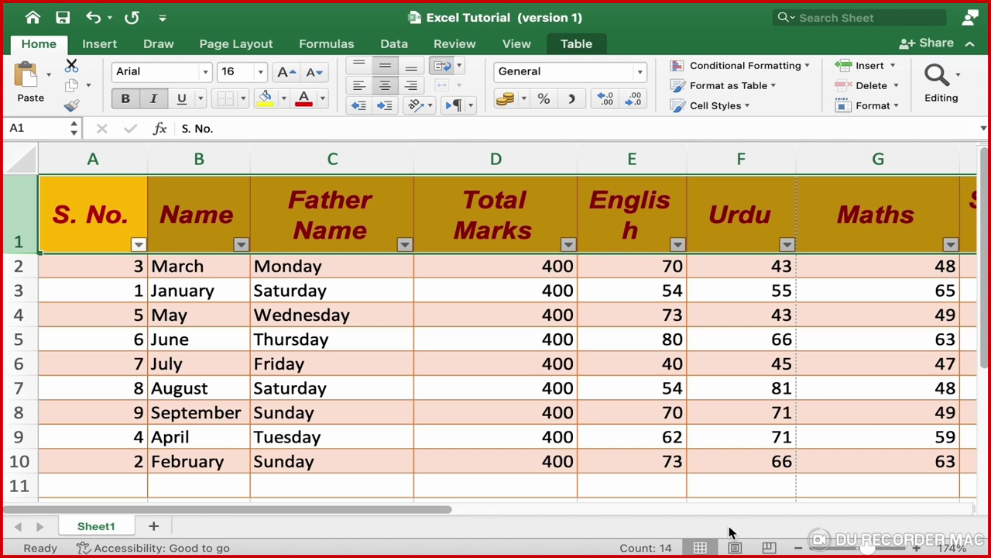
pyautogui.press('super+z')
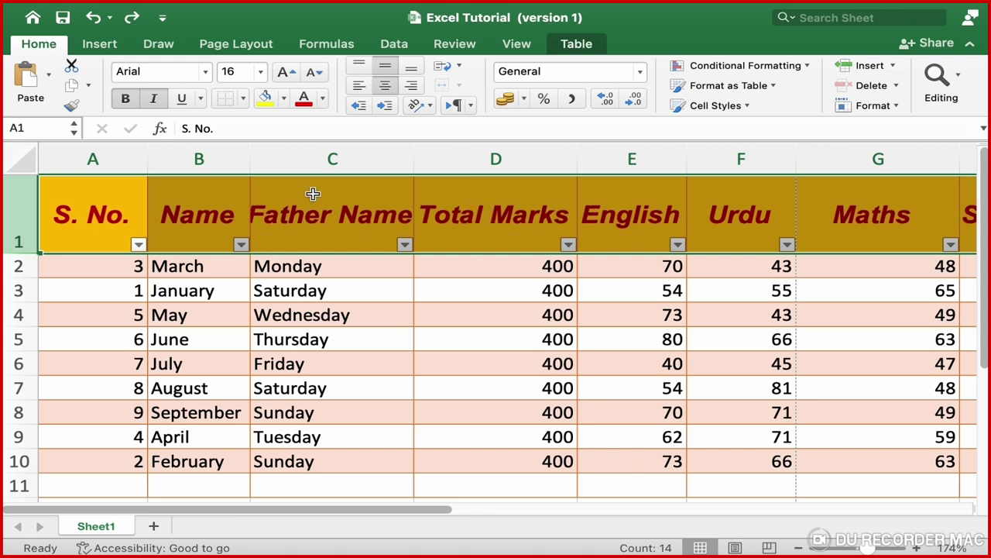
# Step: Turn on Shrink to fit for the header row cells
pyautogui.rightClick(312, 193)
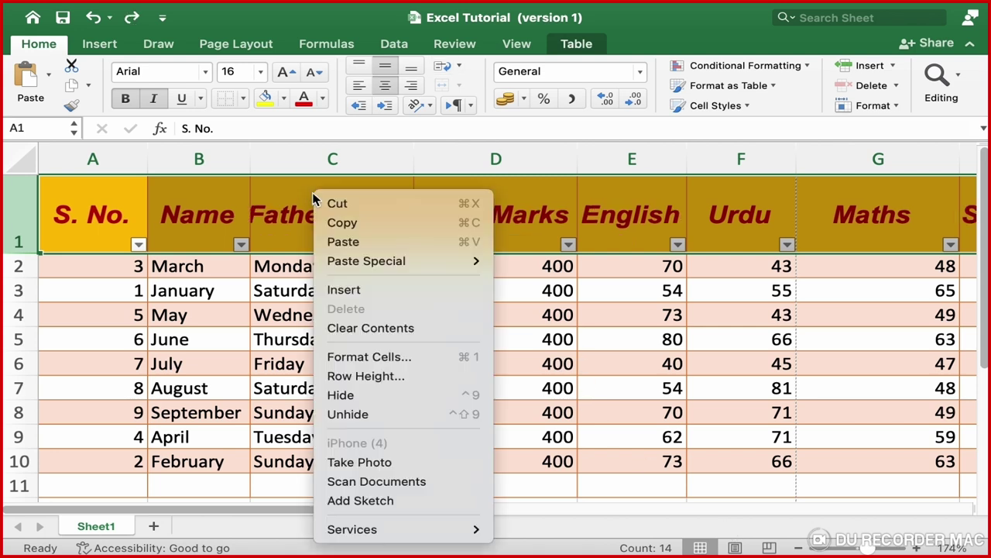
pyautogui.click(399, 356)
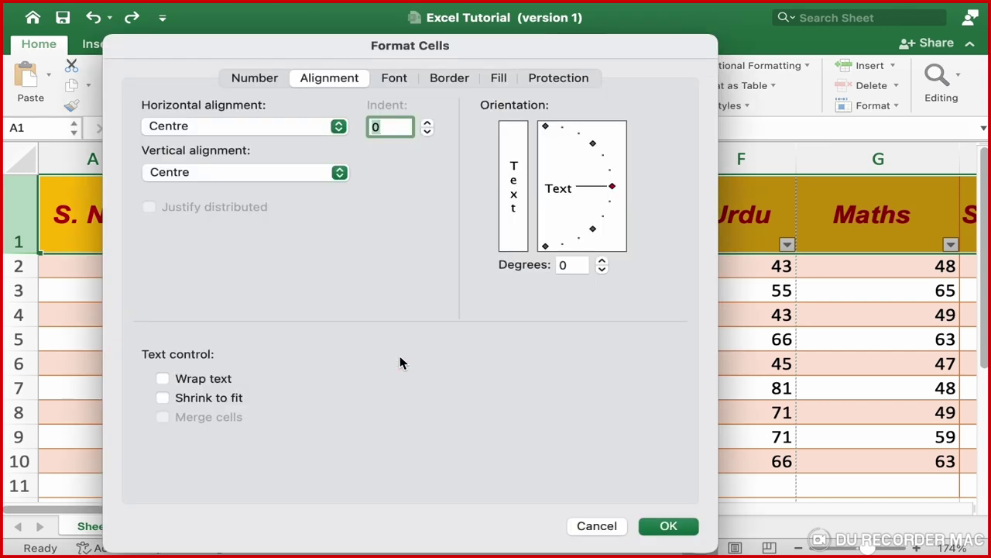
pyautogui.click(162, 398)
pyautogui.click(660, 527)
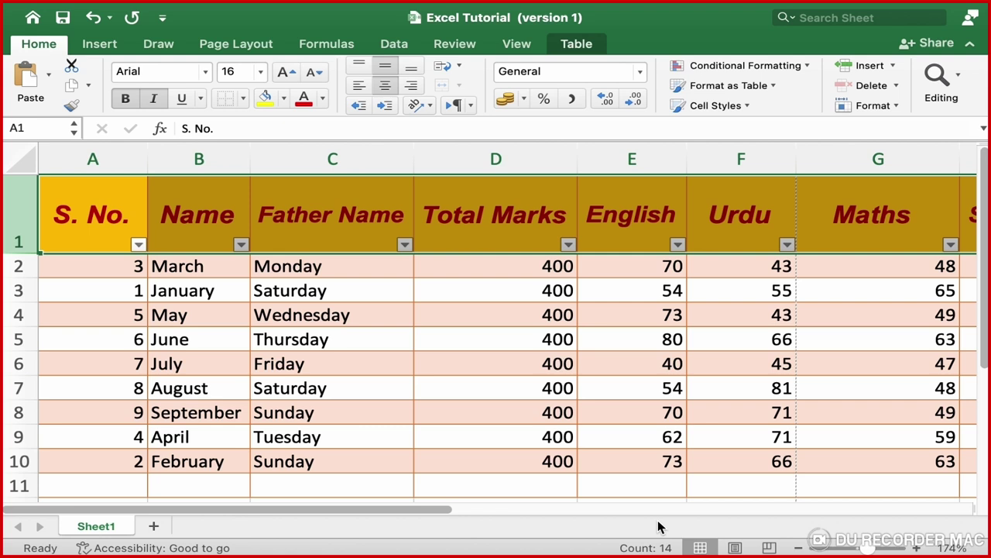
pyautogui.click(333, 339)
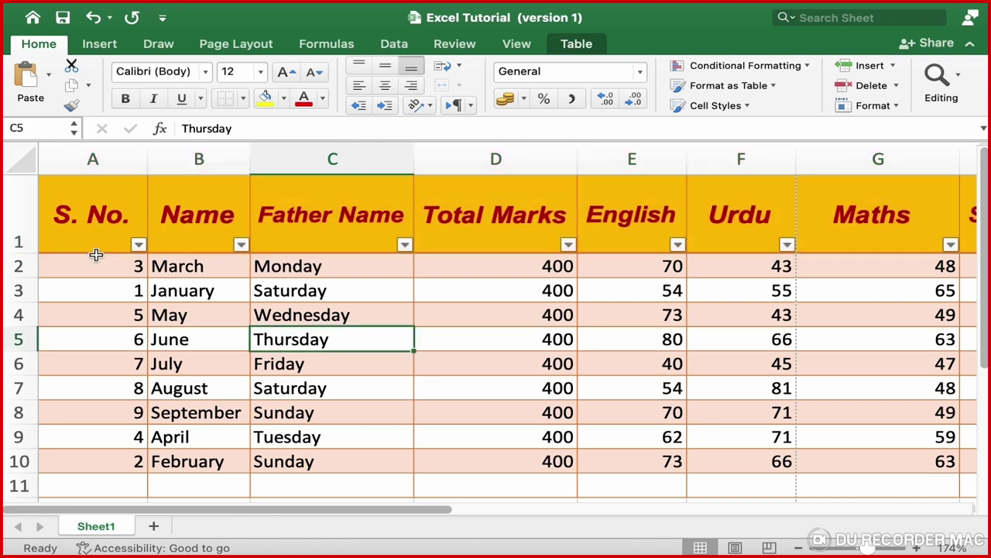
pyautogui.moveTo(96, 266)
pyautogui.mouseDown()
pyautogui.moveTo(288, 336)
pyautogui.moveTo(372, 462)
pyautogui.mouseUp()
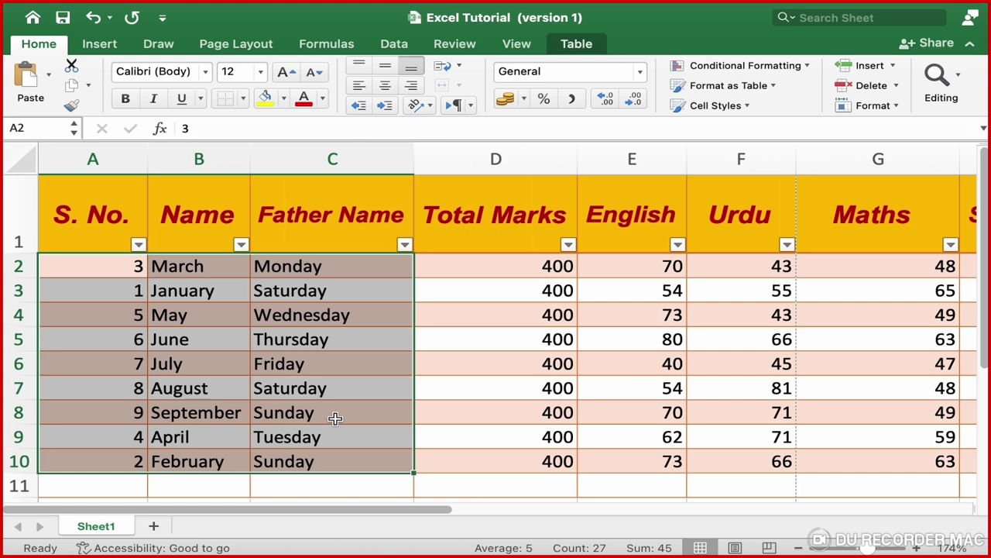
pyautogui.rightClick(334, 418)
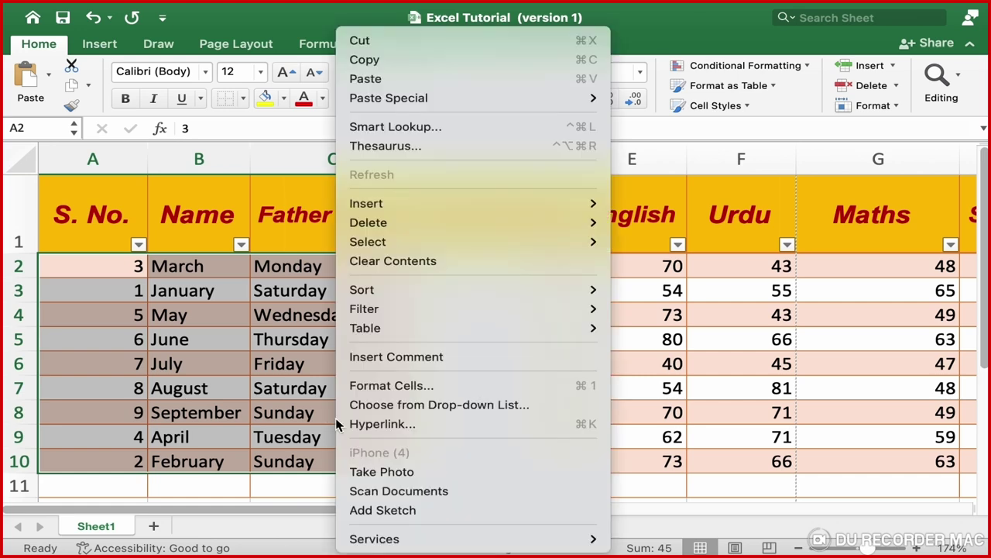
pyautogui.click(431, 385)
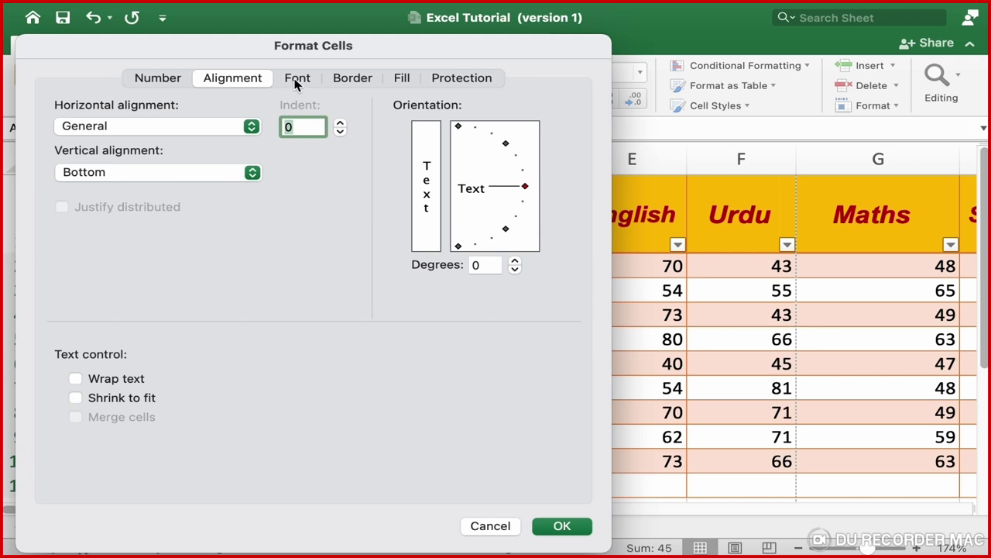
pyautogui.click(296, 79)
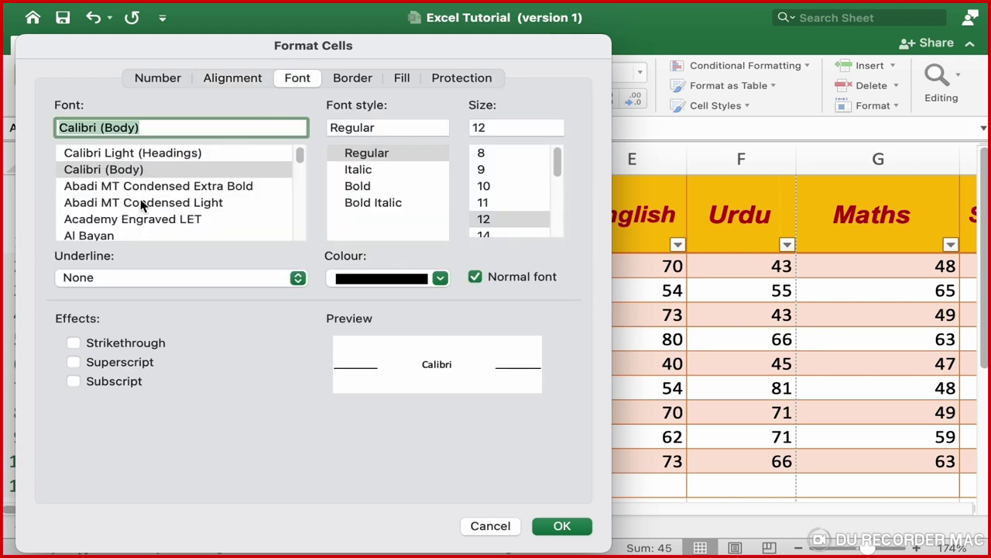
pyautogui.scroll(-1, 141, 203)
pyautogui.scroll(-3, 140, 204)
pyautogui.scroll(5, 139, 204)
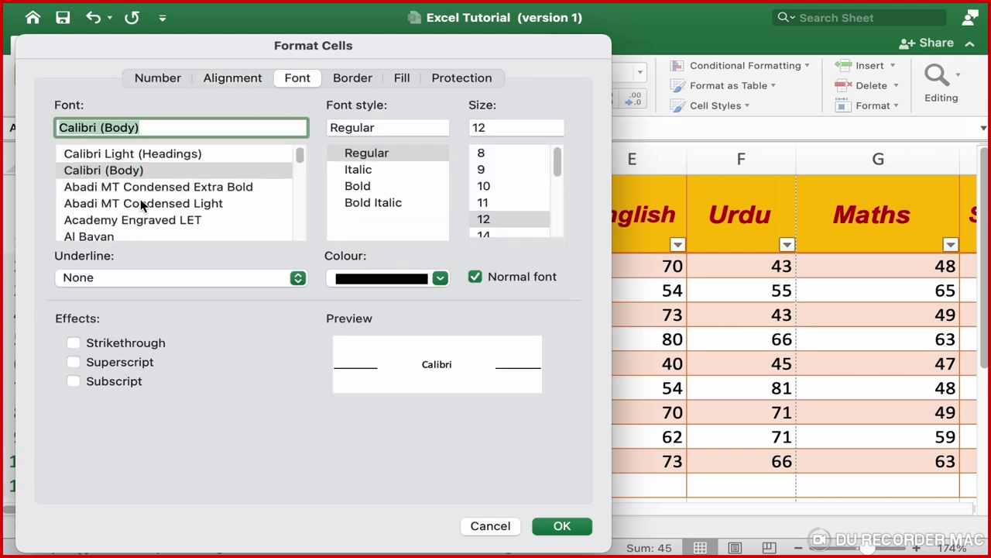
pyautogui.click(102, 237)
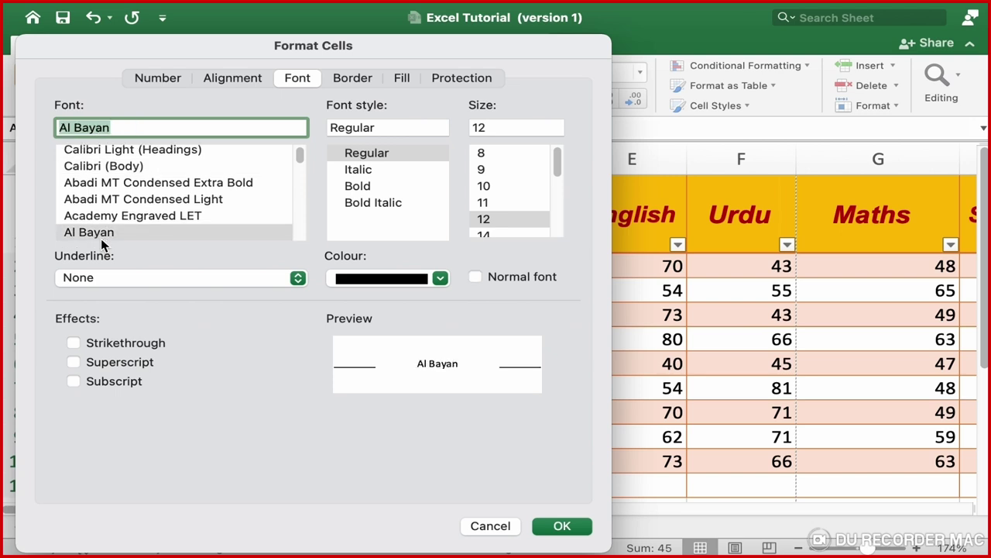
pyautogui.click(360, 189)
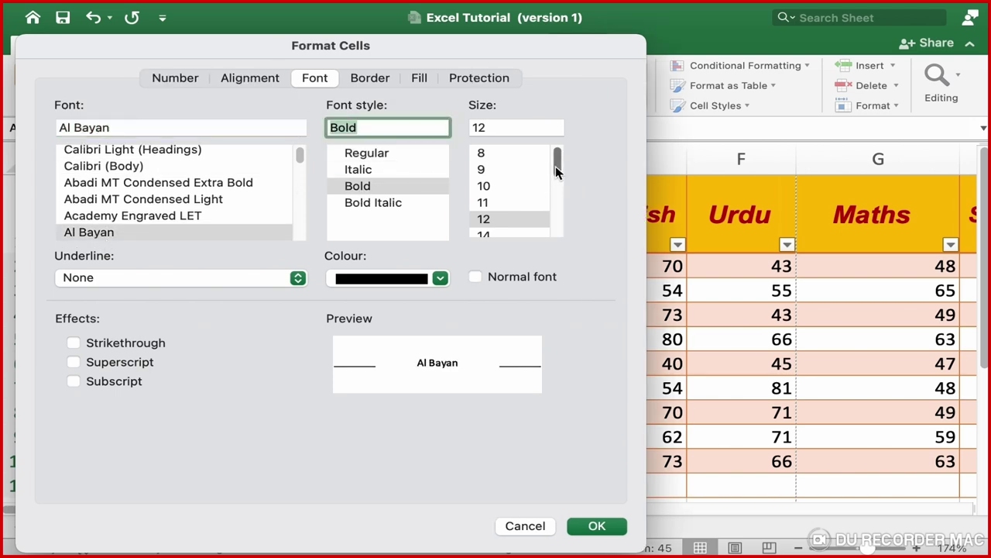
pyautogui.moveTo(555, 166); pyautogui.dragTo(556, 196)
pyautogui.click(493, 195)
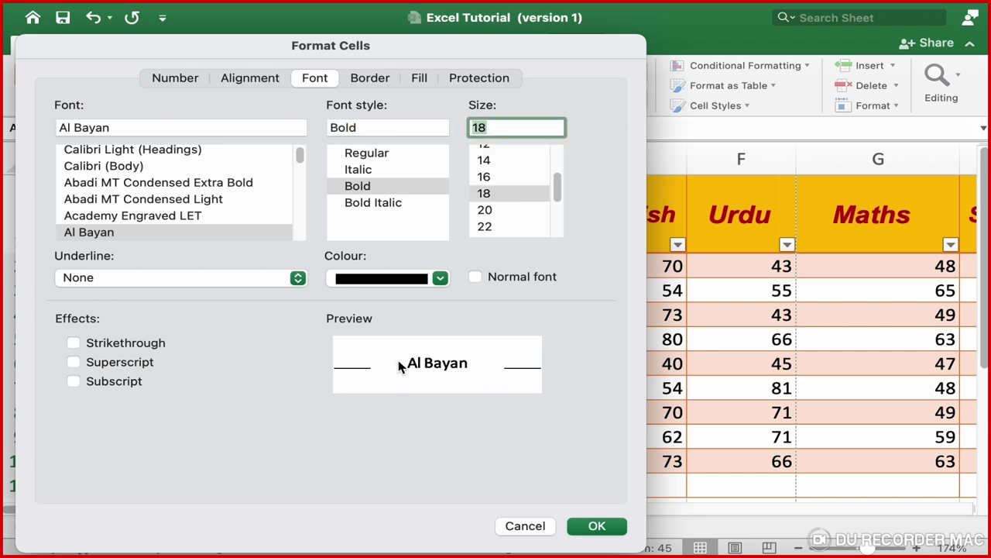
pyautogui.click(440, 278)
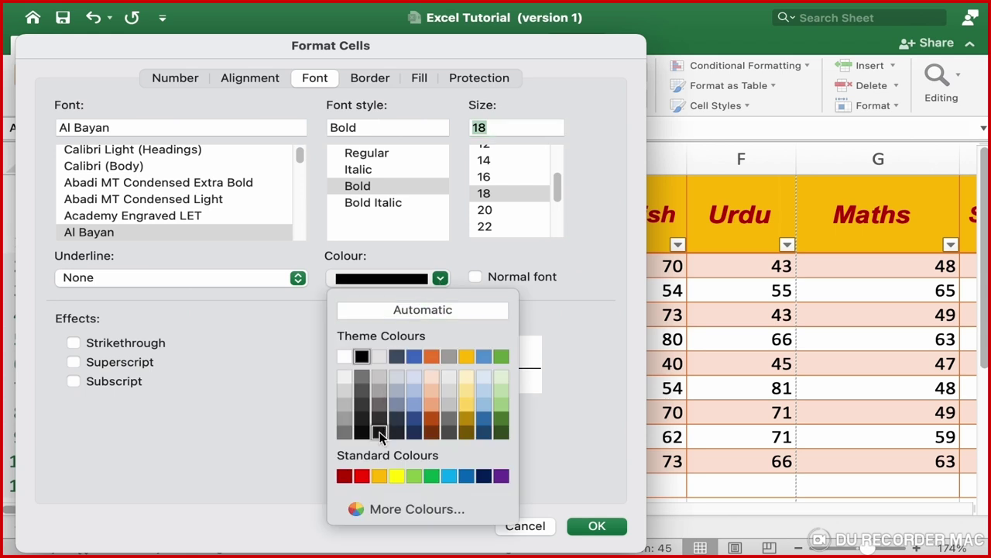
pyautogui.click(345, 476)
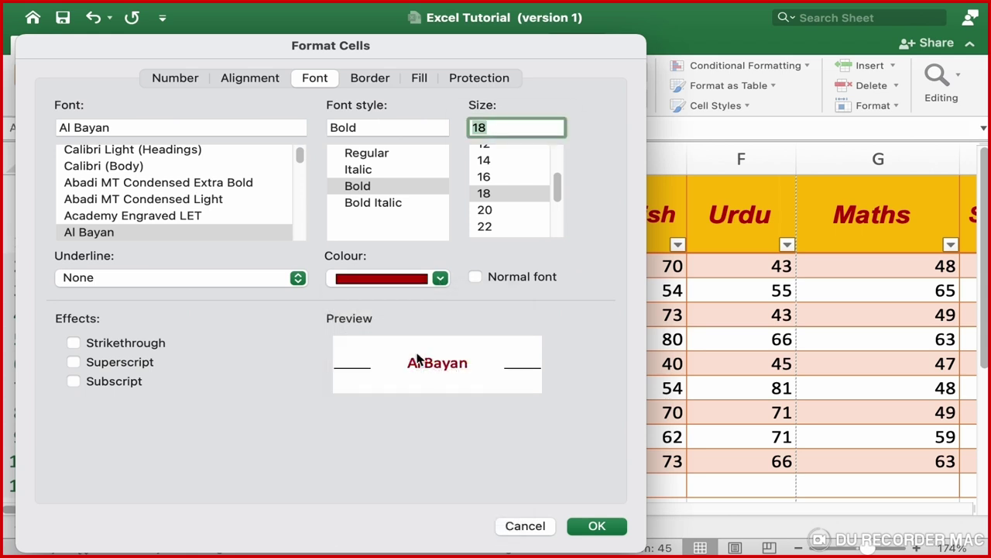
pyautogui.click(263, 278)
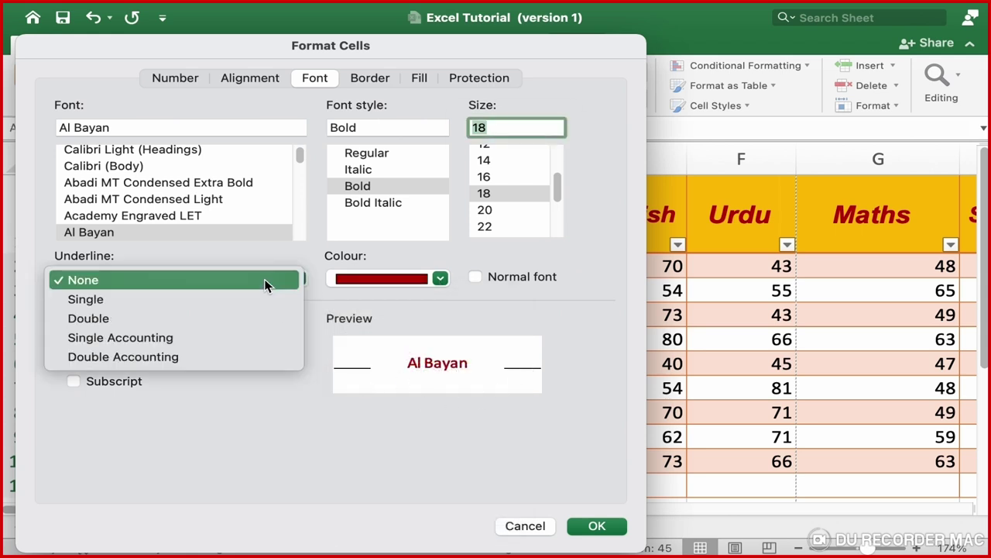
pyautogui.click(120, 324)
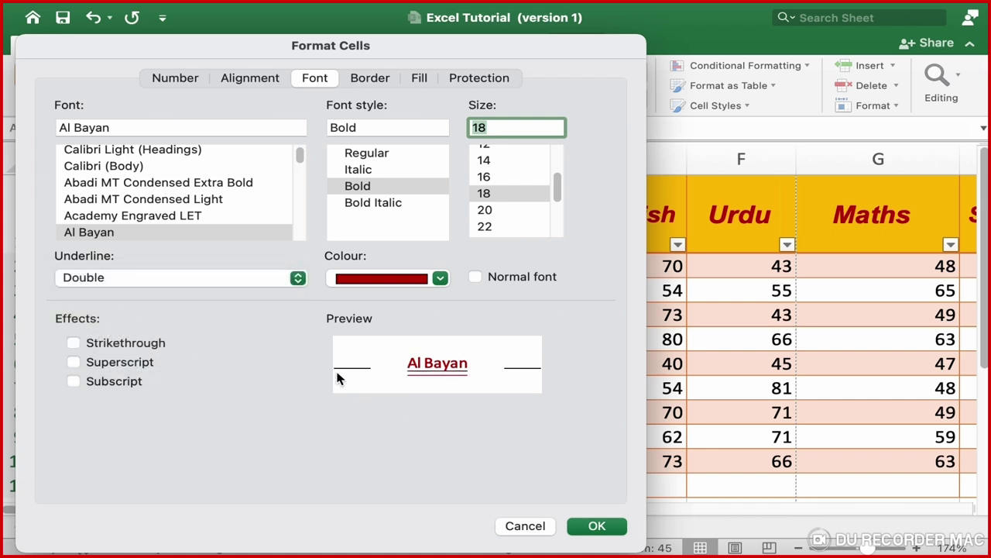
pyautogui.click(74, 343)
pyautogui.click(597, 529)
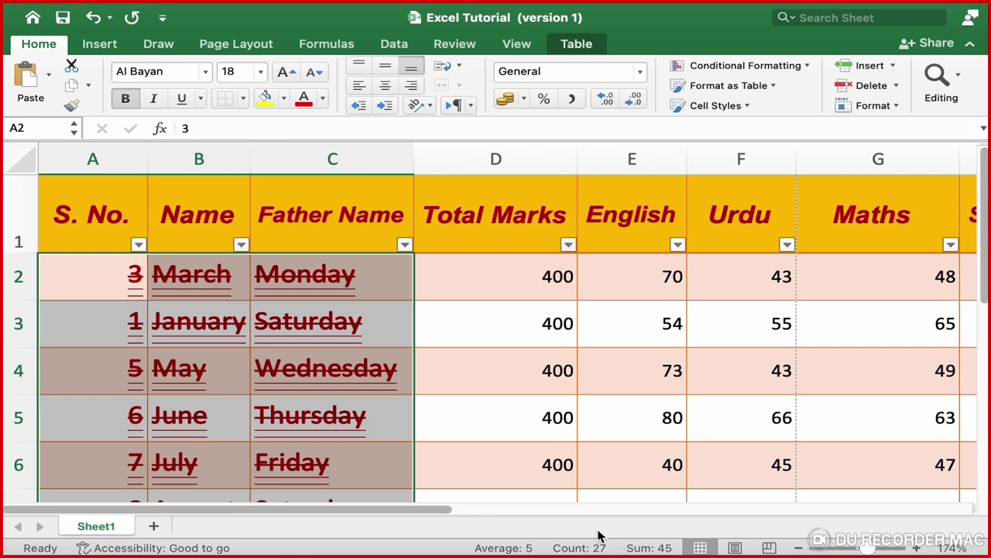
pyautogui.hotkey('ctrl', 'z')
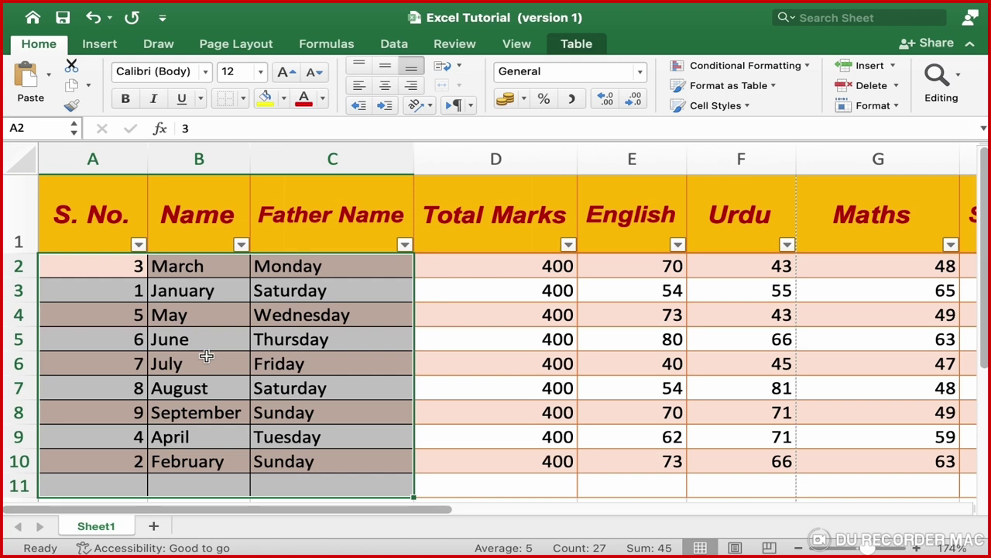
# Step: Pick a dash-dot line style and apply it to individual borders of A2:C10
pyautogui.rightClick(206, 355)
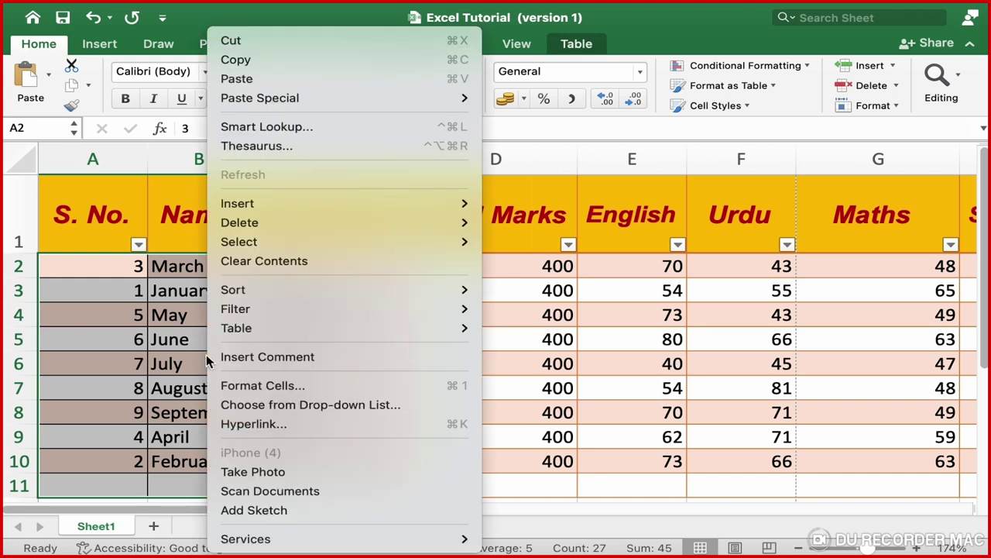
pyautogui.click(310, 385)
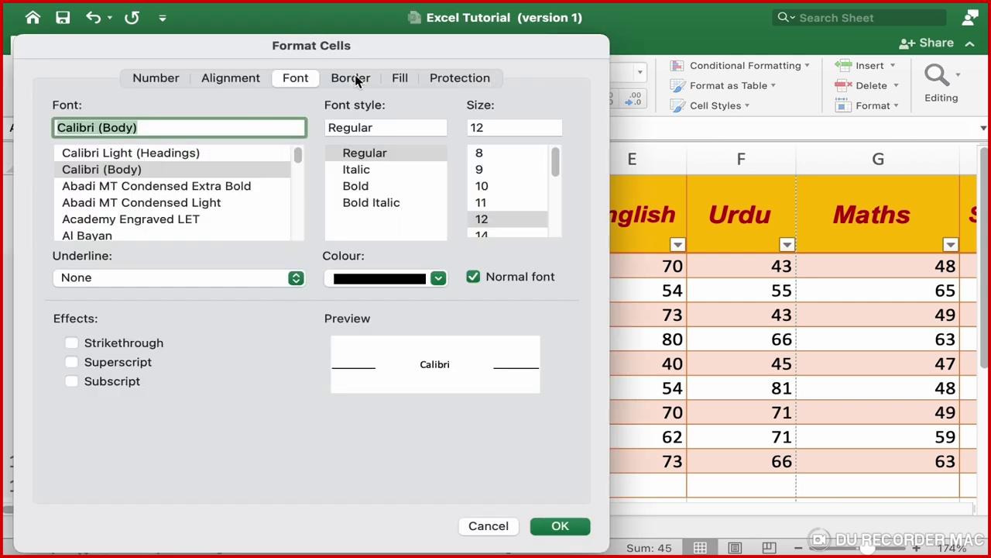
pyautogui.click(357, 78)
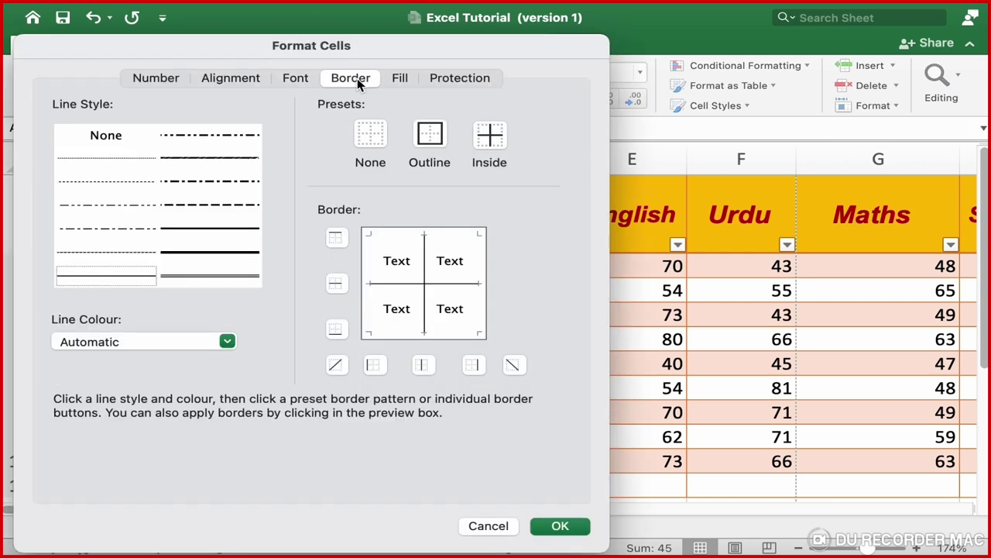
pyautogui.click(208, 183)
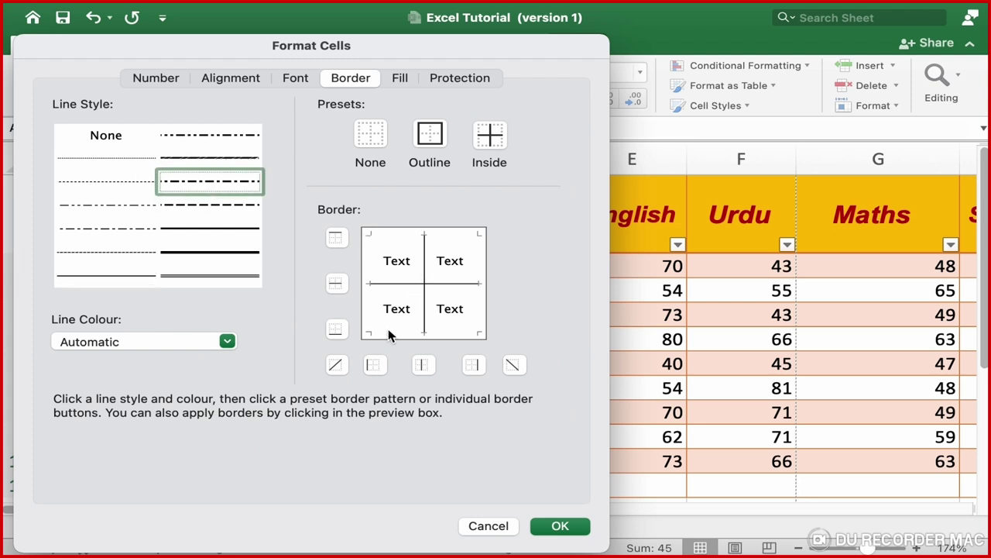
pyautogui.click(337, 243)
pyautogui.click(342, 291)
pyautogui.click(344, 332)
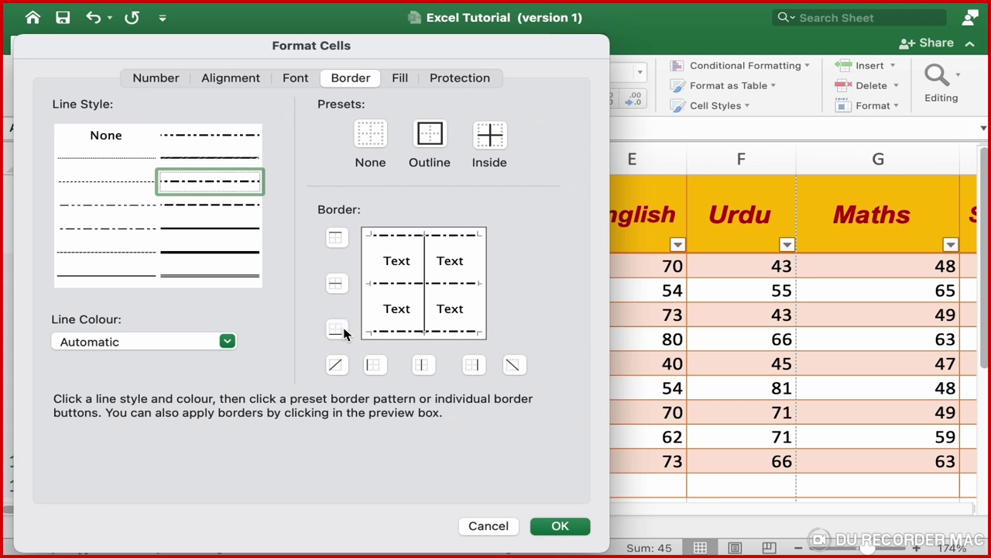
pyautogui.click(474, 367)
pyautogui.click(379, 367)
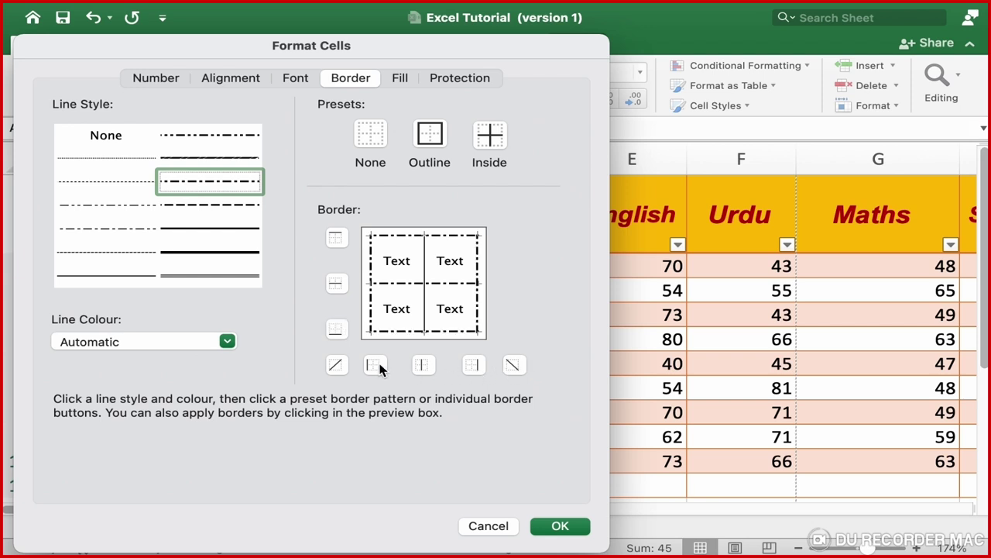
pyautogui.click(430, 370)
# Step: Replace them with dark-red dash-dot Outline and Inside borders on A2:C10
pyautogui.click(377, 144)
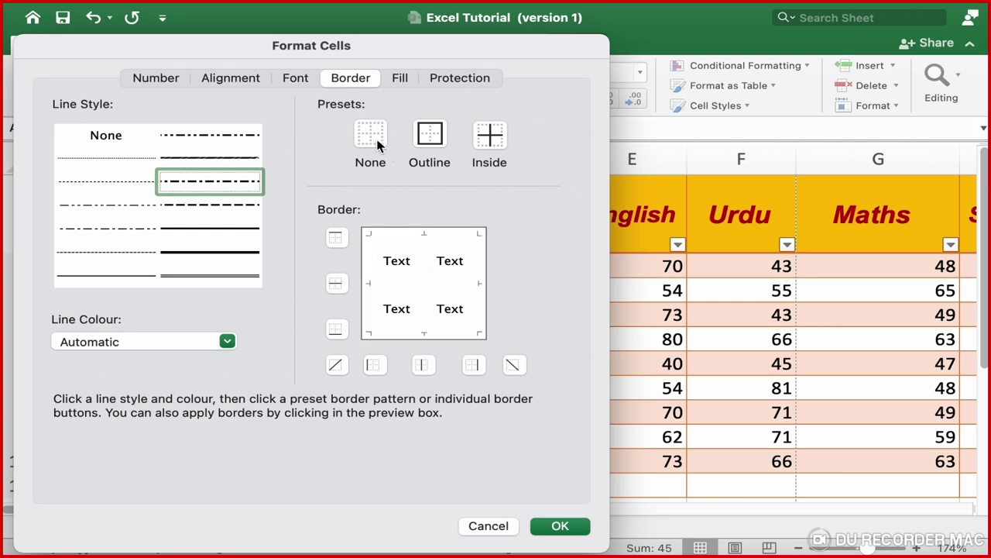
pyautogui.click(426, 141)
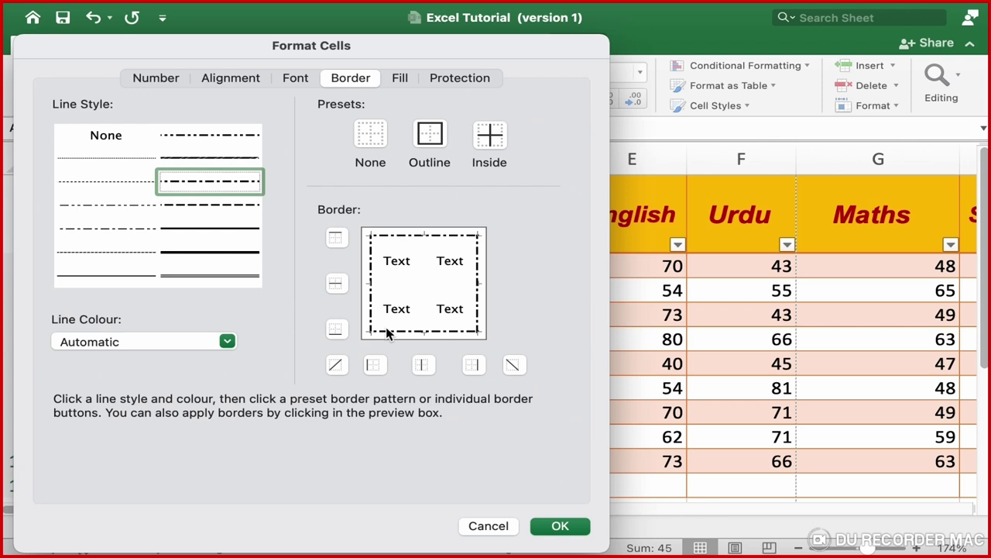
pyautogui.click(494, 140)
pyautogui.click(188, 353)
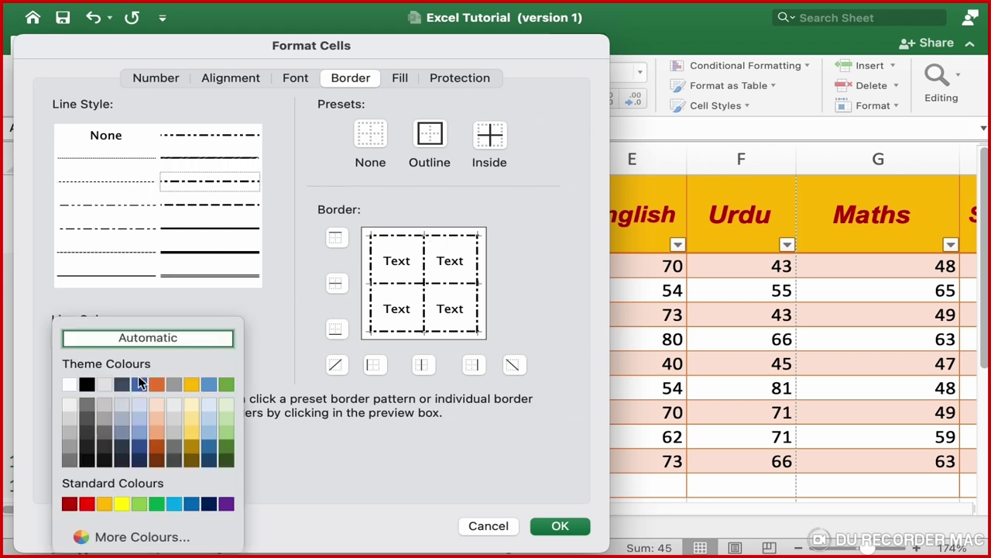
pyautogui.click(69, 505)
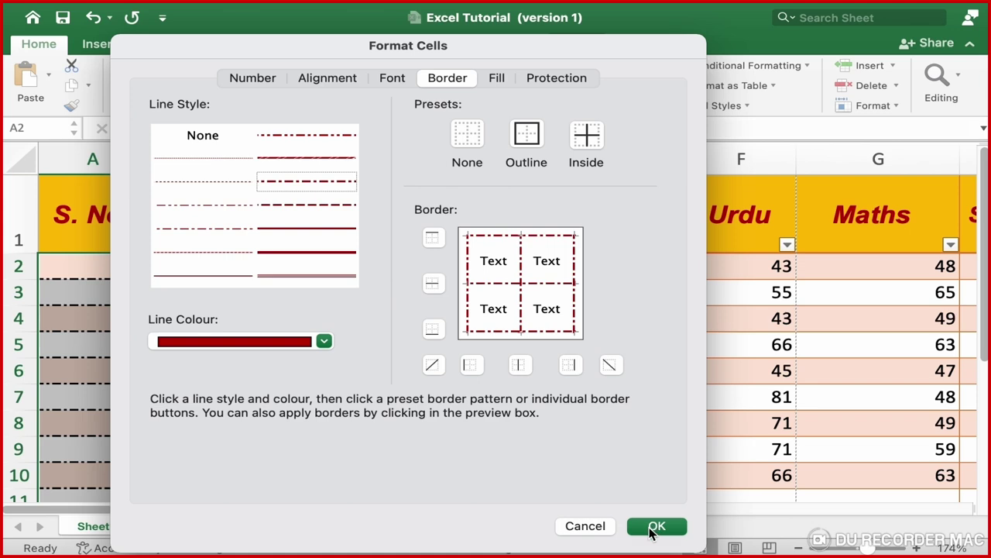
pyautogui.click(656, 526)
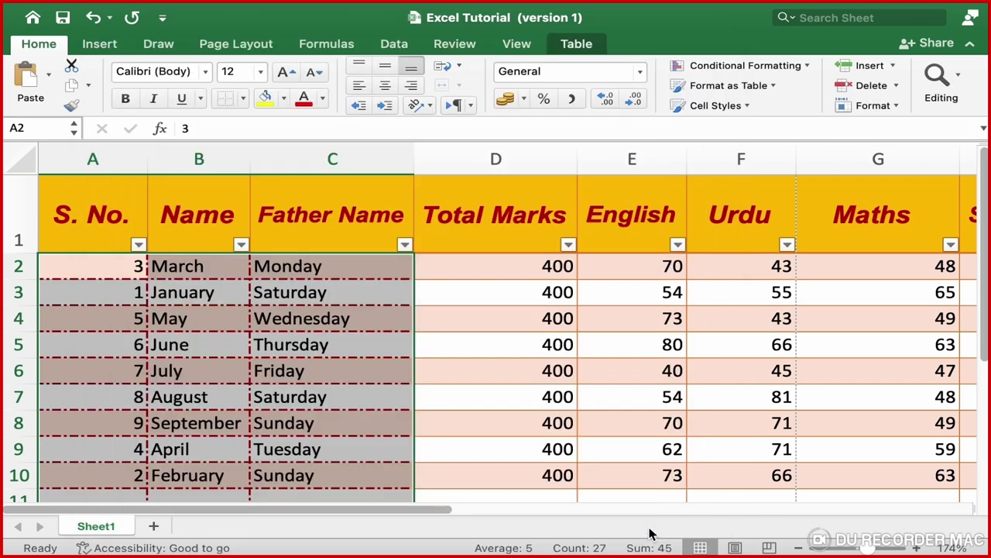
pyautogui.click(314, 302)
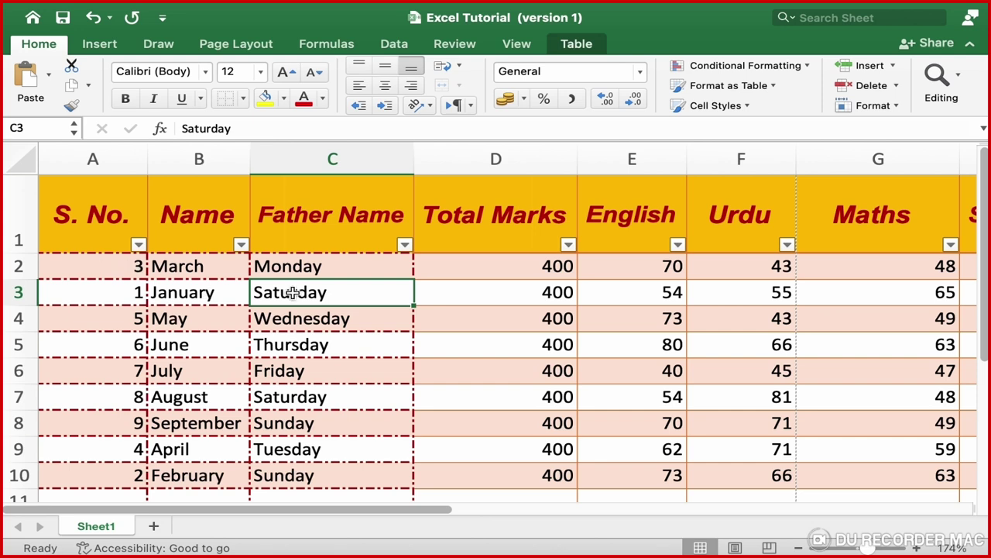
# Step: Give cells D2:E3 a purple background colour
pyautogui.moveTo(537, 264); pyautogui.dragTo(639, 291)
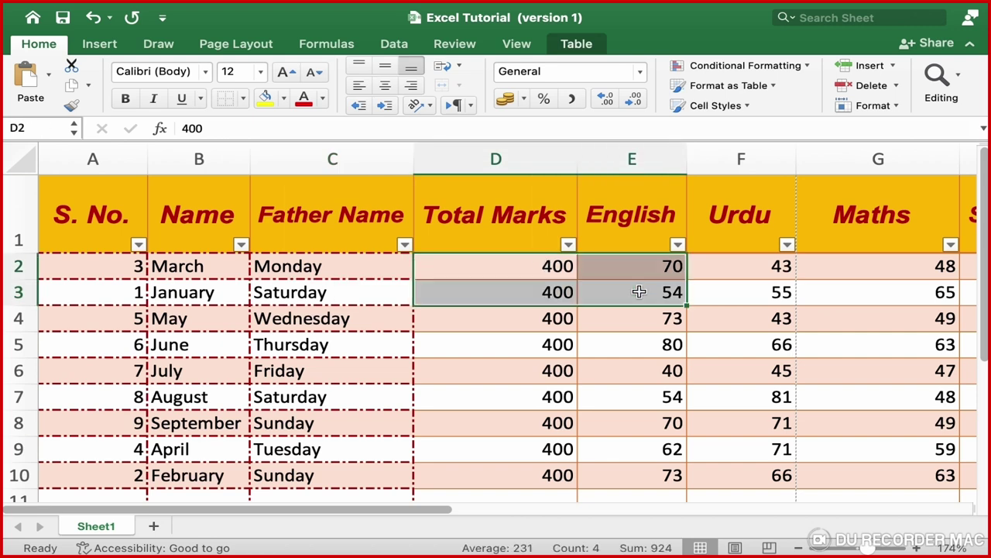
pyautogui.rightClick(639, 291)
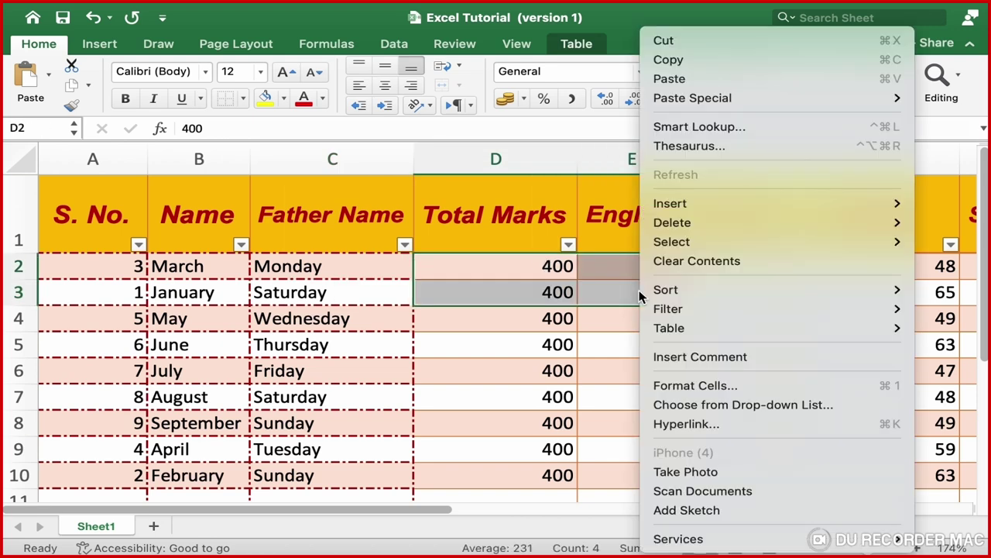
pyautogui.click(702, 388)
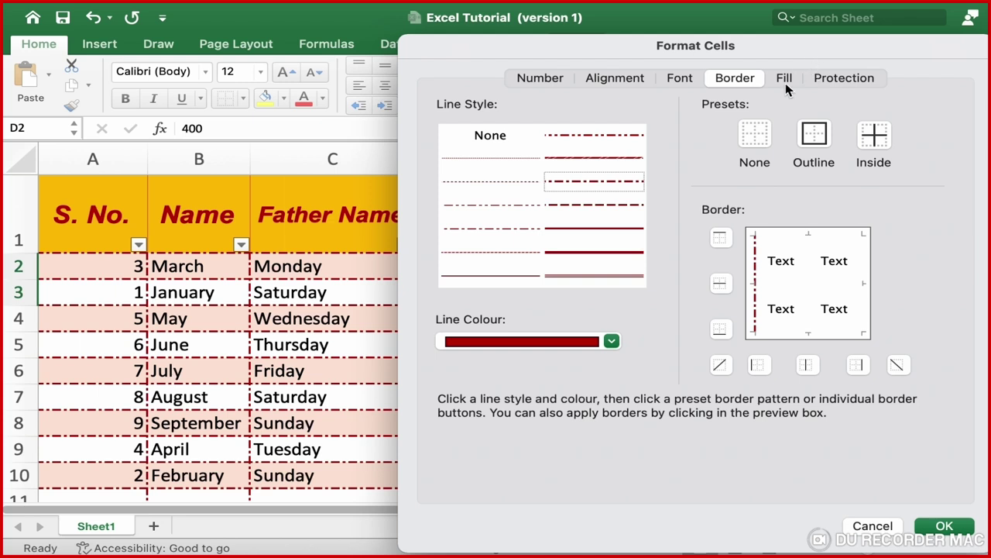
pyautogui.click(784, 79)
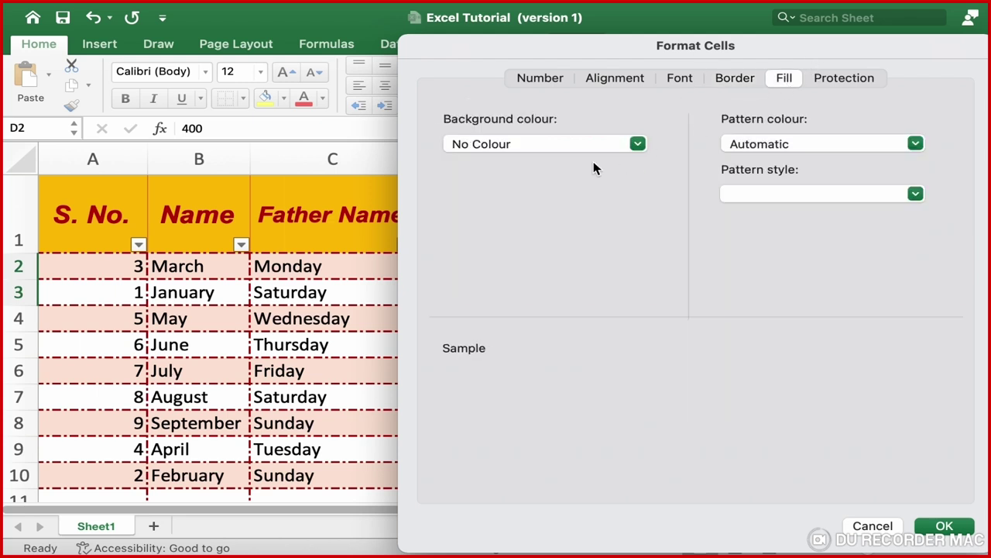
pyautogui.click(546, 145)
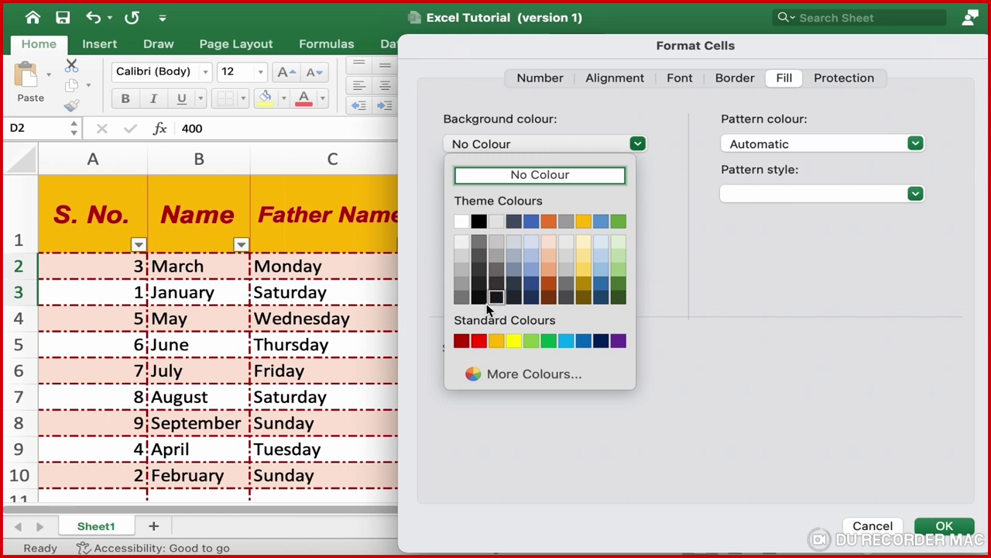
pyautogui.click(619, 342)
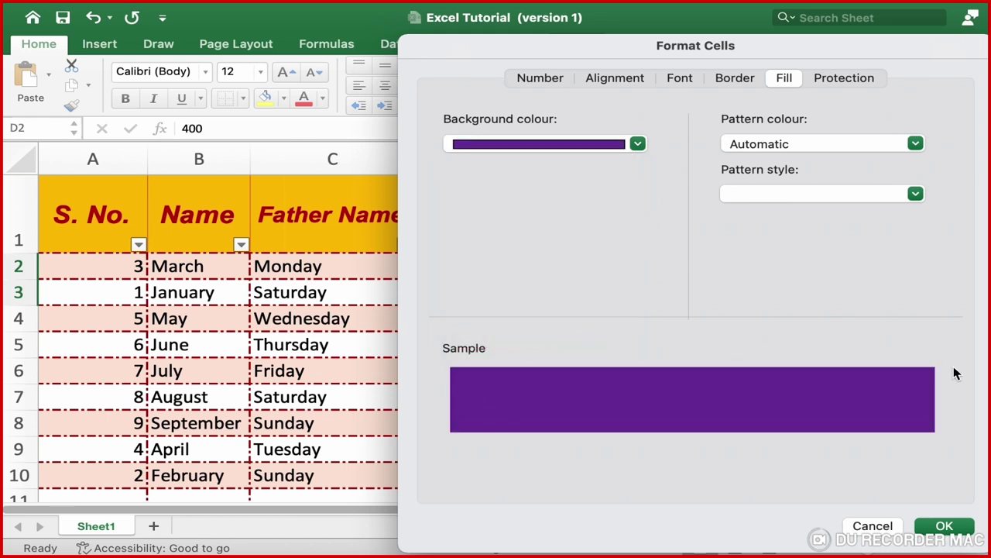
# Step: Add a horizontal-stripe pattern to the D2:E3 fill and apply it
pyautogui.click(811, 144)
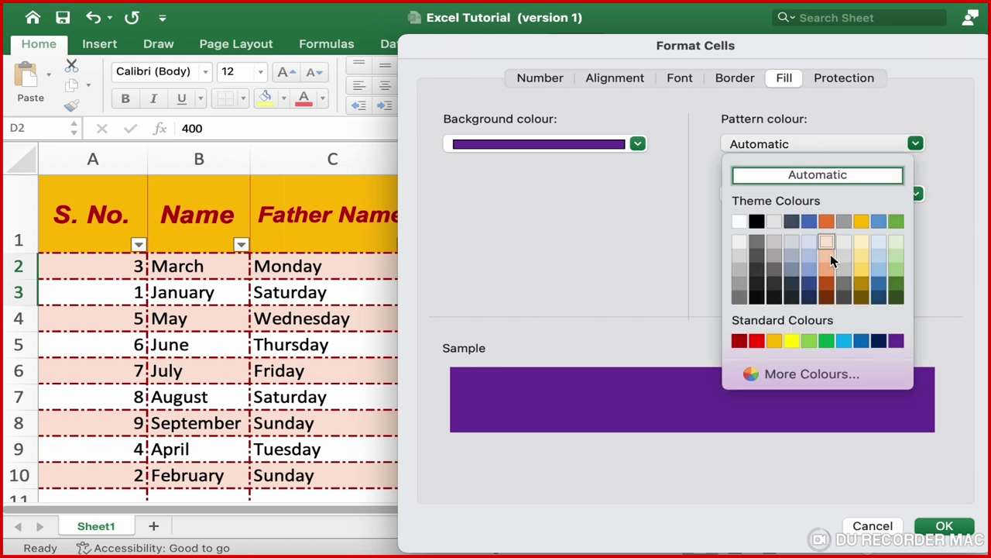
pyautogui.click(631, 220)
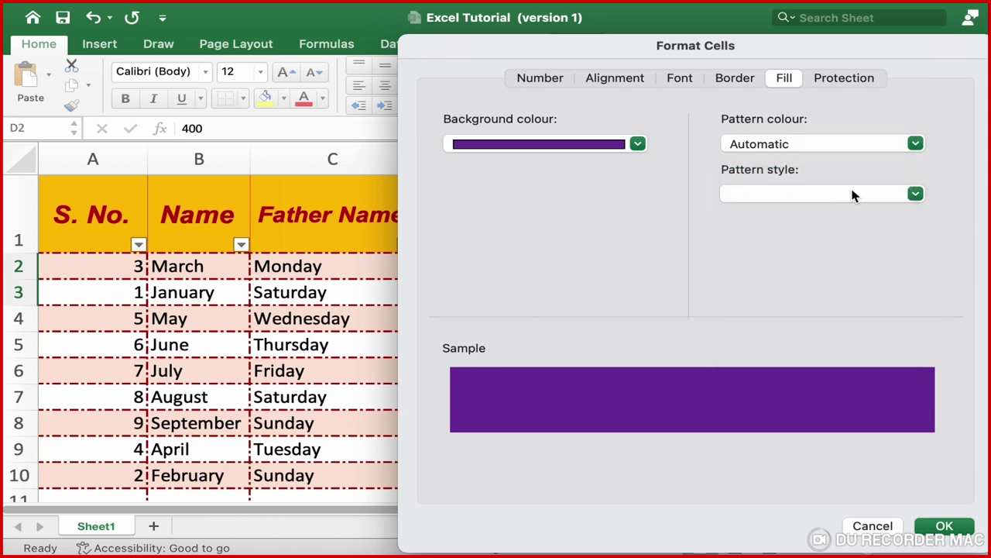
pyautogui.click(916, 195)
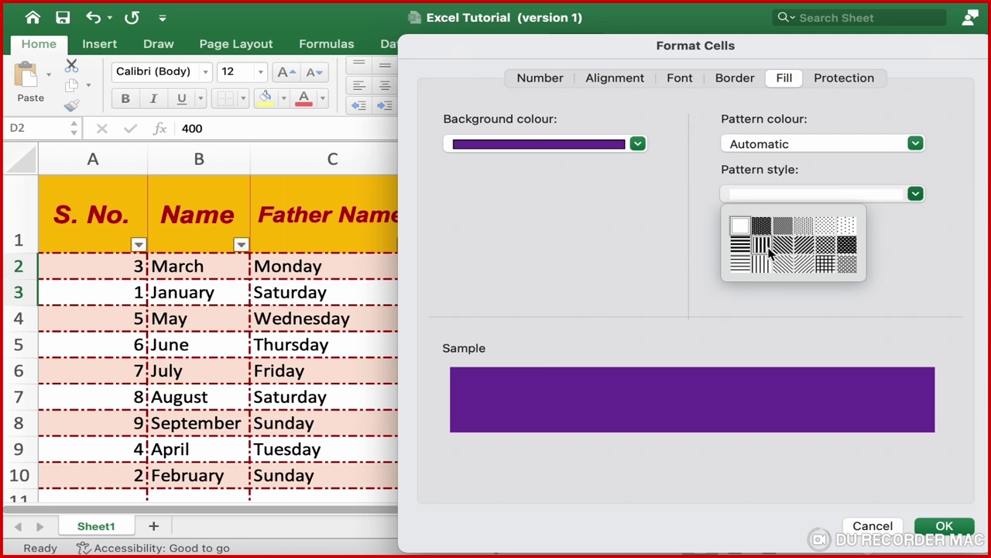
pyautogui.click(764, 246)
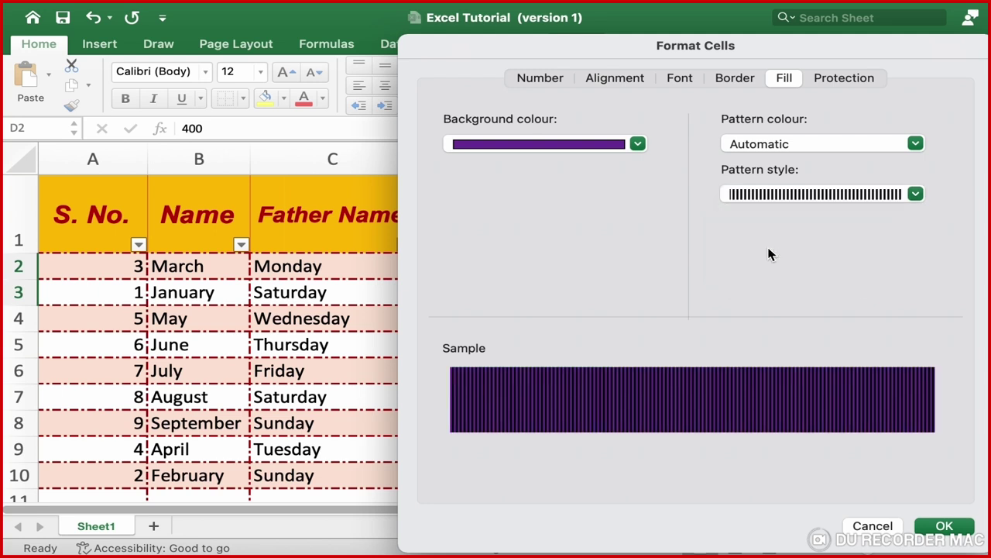
pyautogui.click(921, 193)
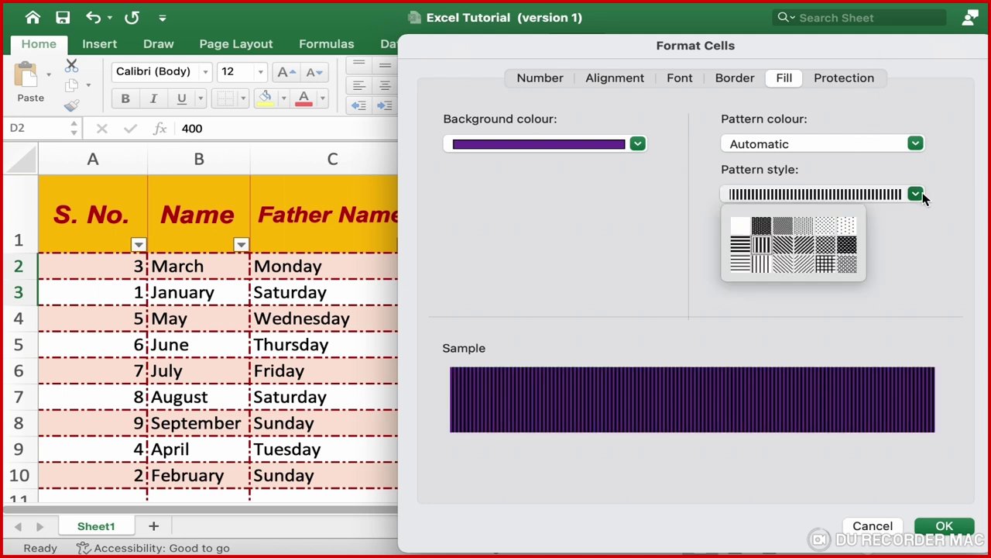
pyautogui.click(744, 252)
pyautogui.click(951, 532)
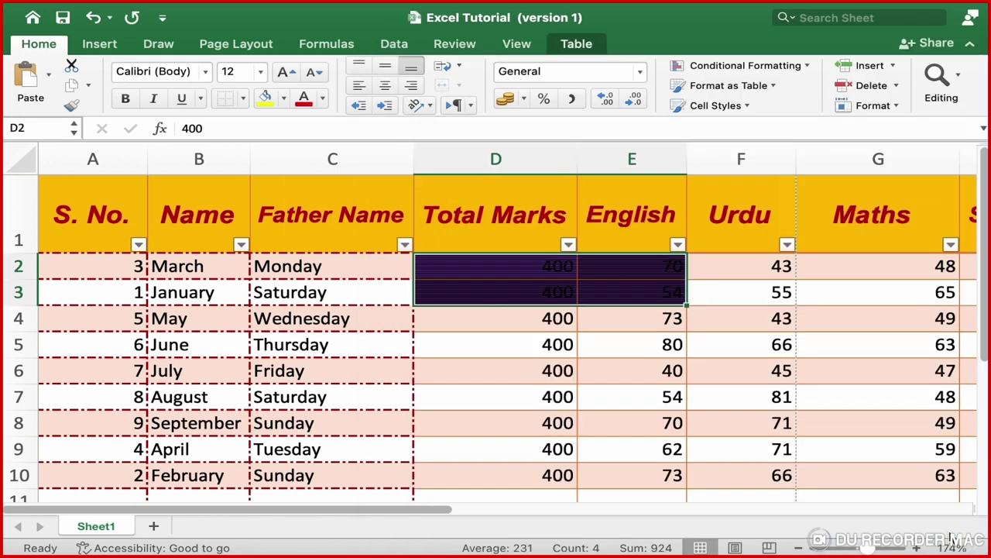
pyautogui.click(577, 398)
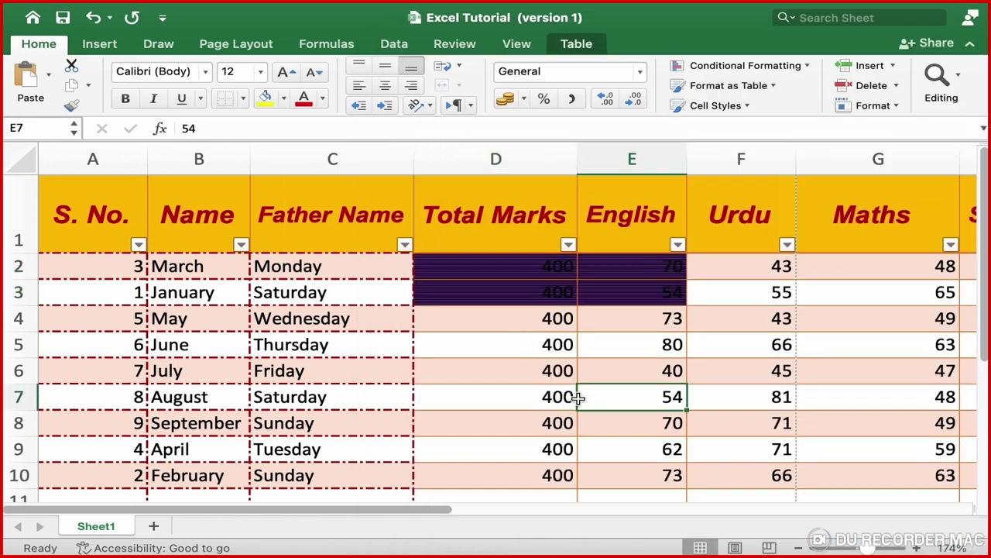